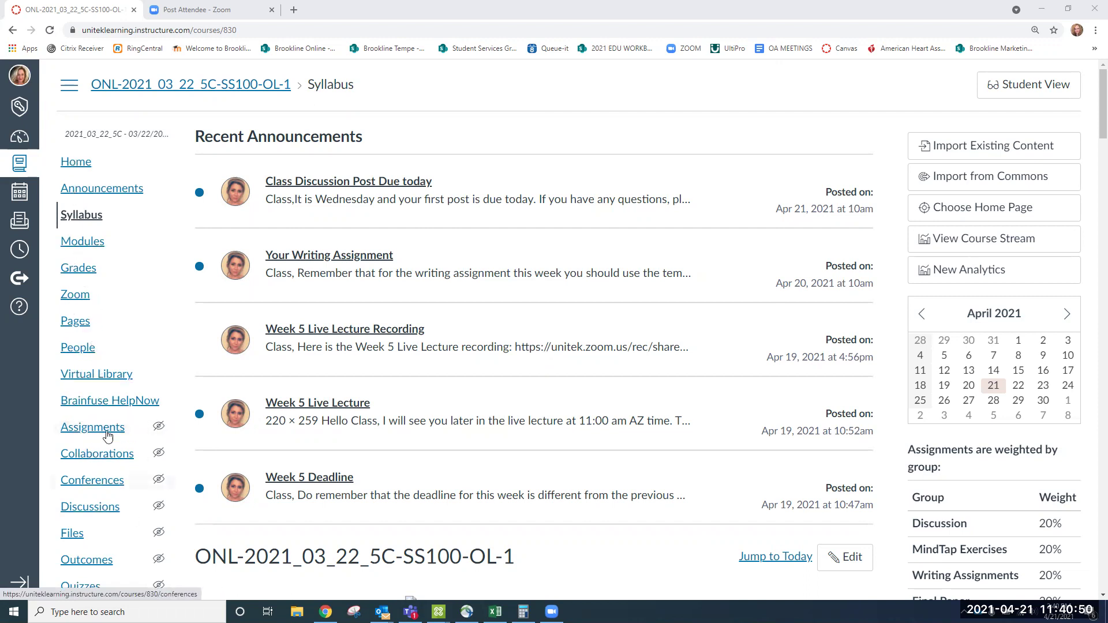
# Step: Launch Brainfuse HelpNow from the Canvas course menu and set Live Help to topic English, subject Writing
pyautogui.click(96, 403)
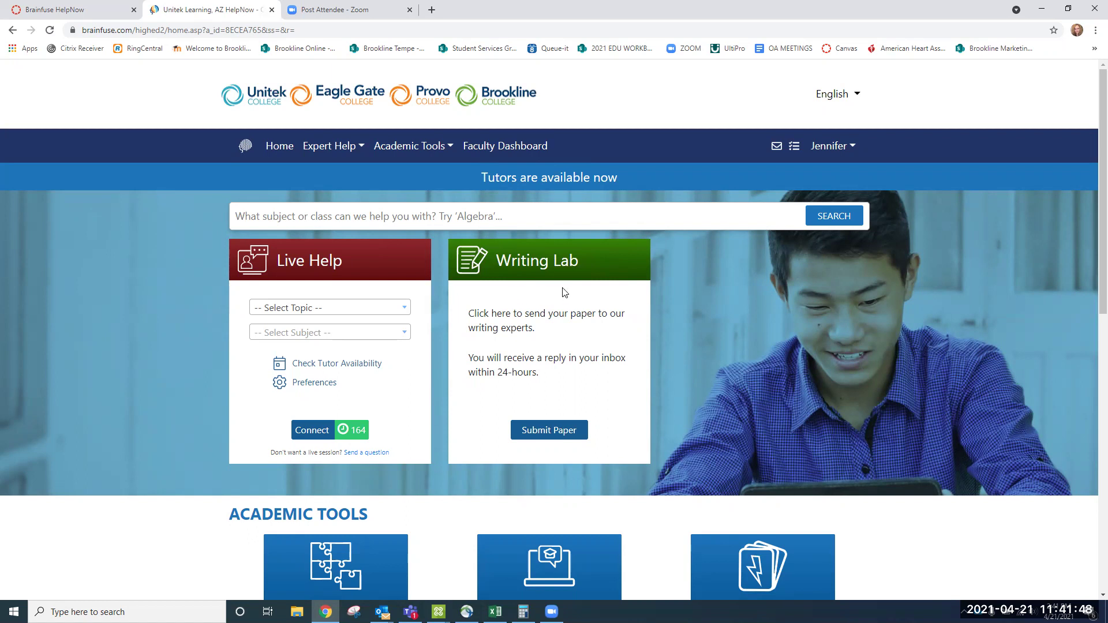
pyautogui.click(305, 310)
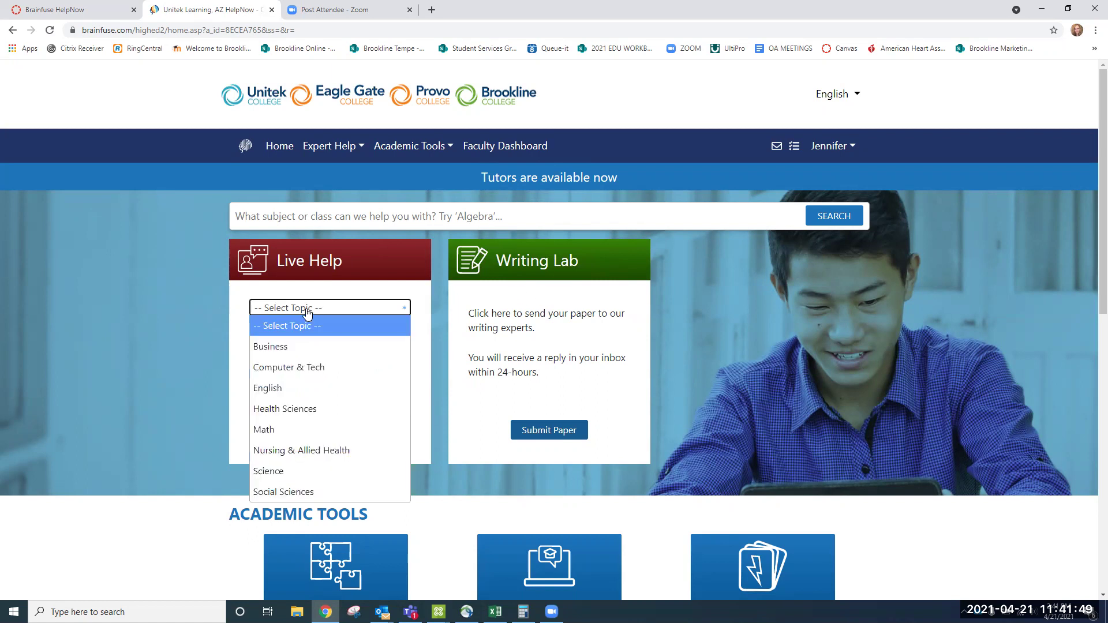
pyautogui.click(292, 389)
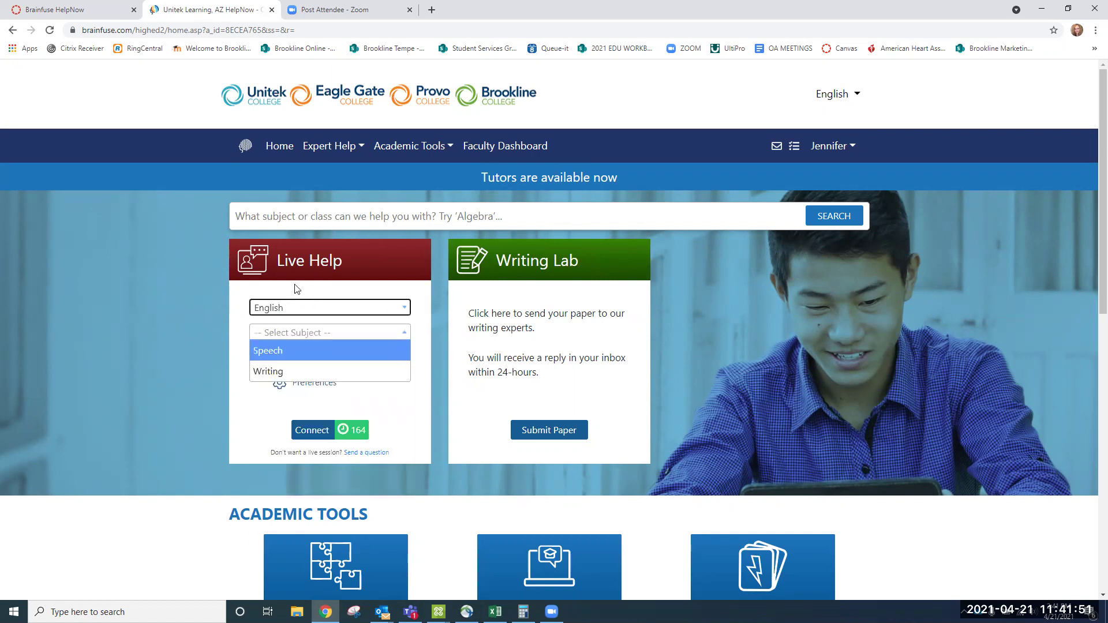
pyautogui.click(271, 372)
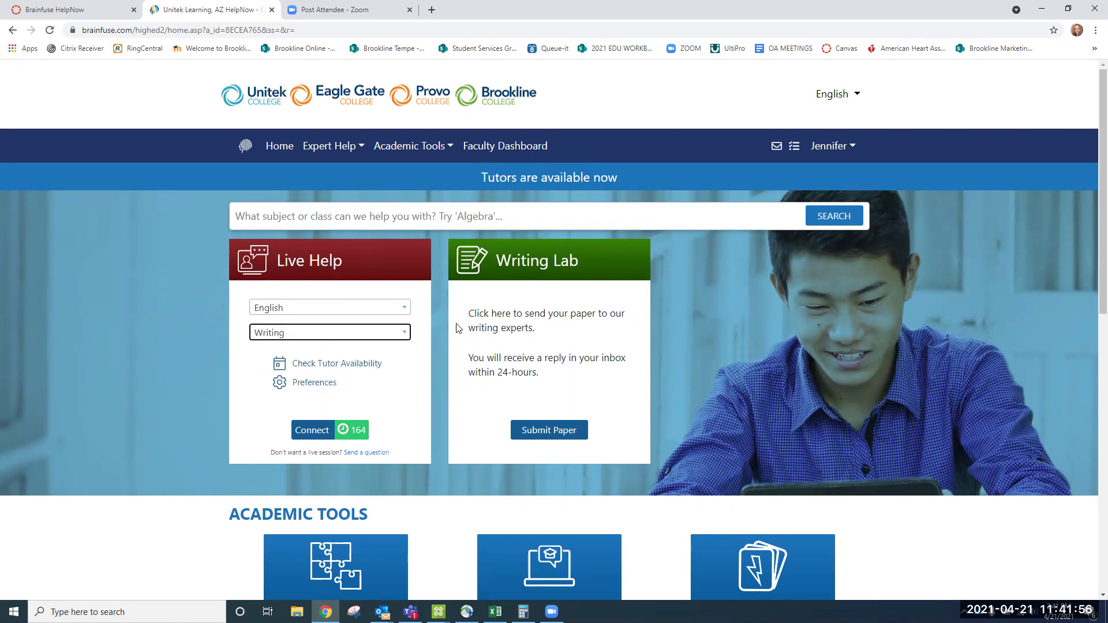
# Step: Start a Writing Lab paper submission with Academic Essay as the paper type
pyautogui.click(549, 434)
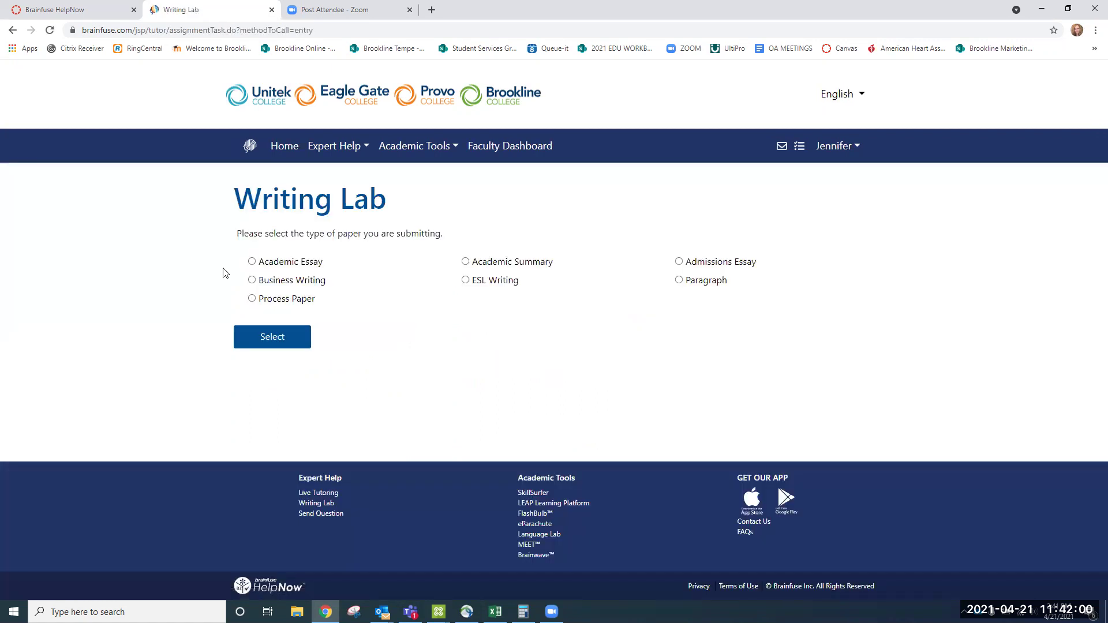
pyautogui.click(251, 261)
pyautogui.click(279, 336)
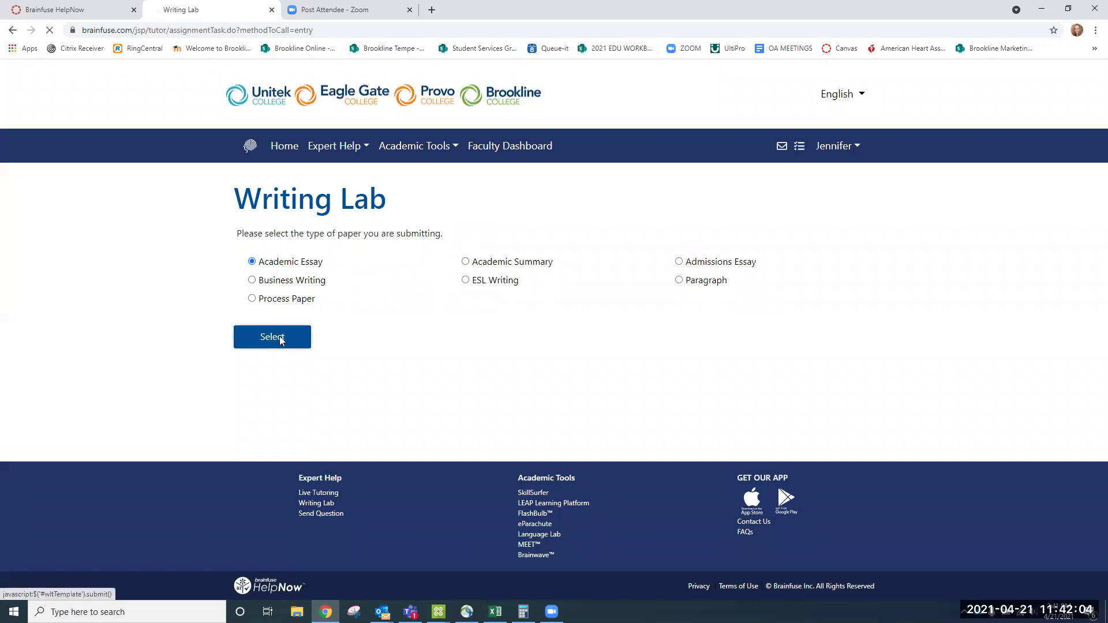
pyautogui.scroll(-1, 438, 364)
pyautogui.scroll(-2, 479, 367)
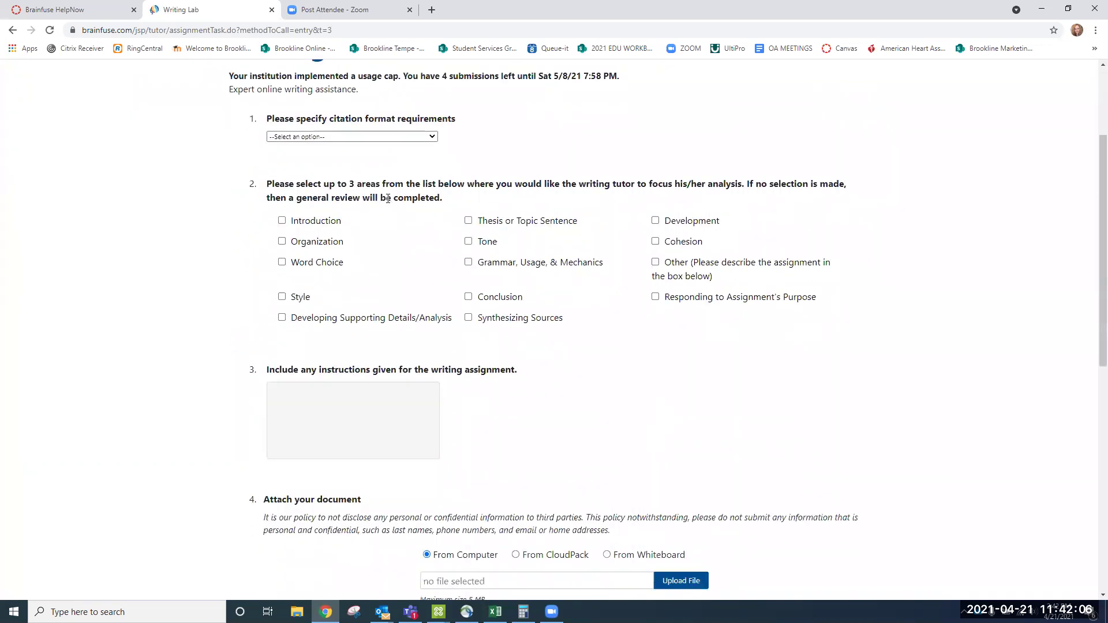
# Step: Set citation to APA 7 Ed and tick Synthesizing Sources, Grammar, Usage, & Mechanics, and Word Choice
pyautogui.click(306, 137)
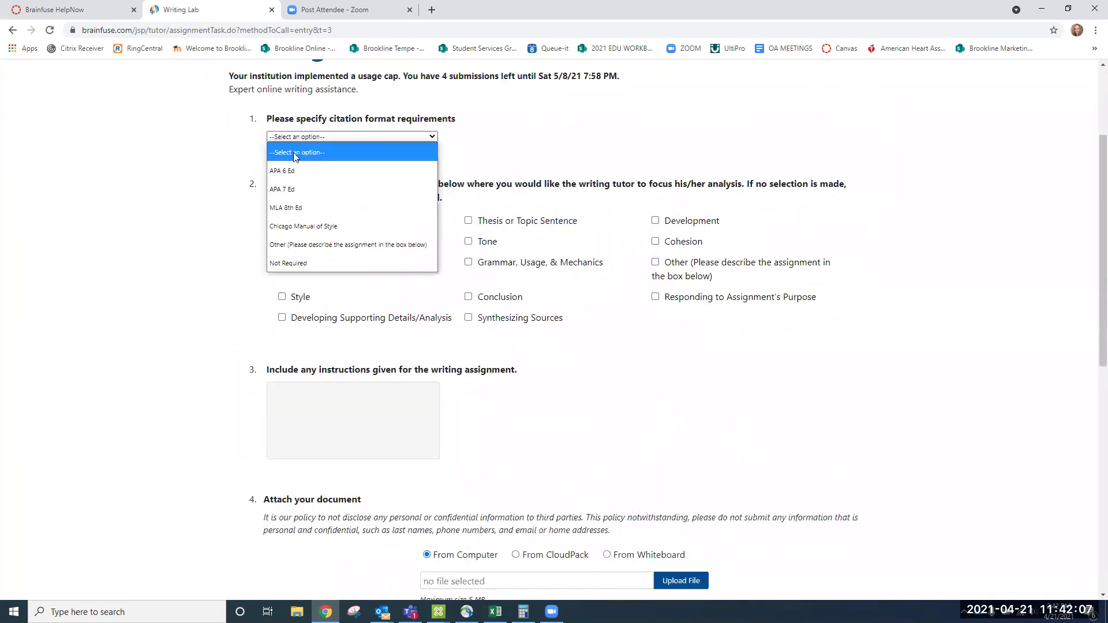
pyautogui.click(288, 187)
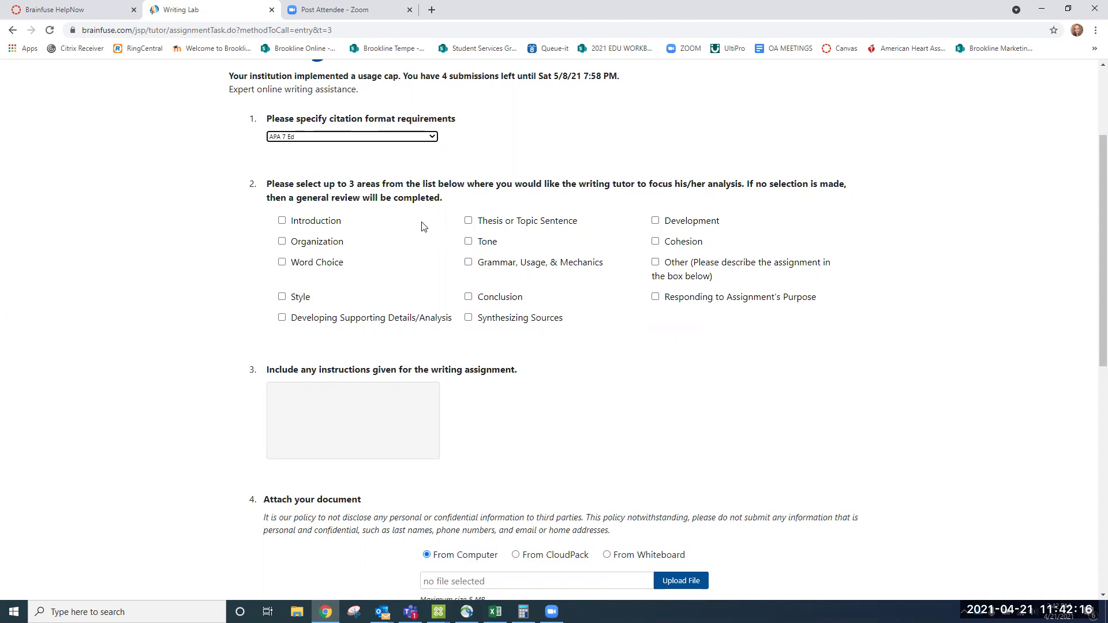
pyautogui.click(471, 323)
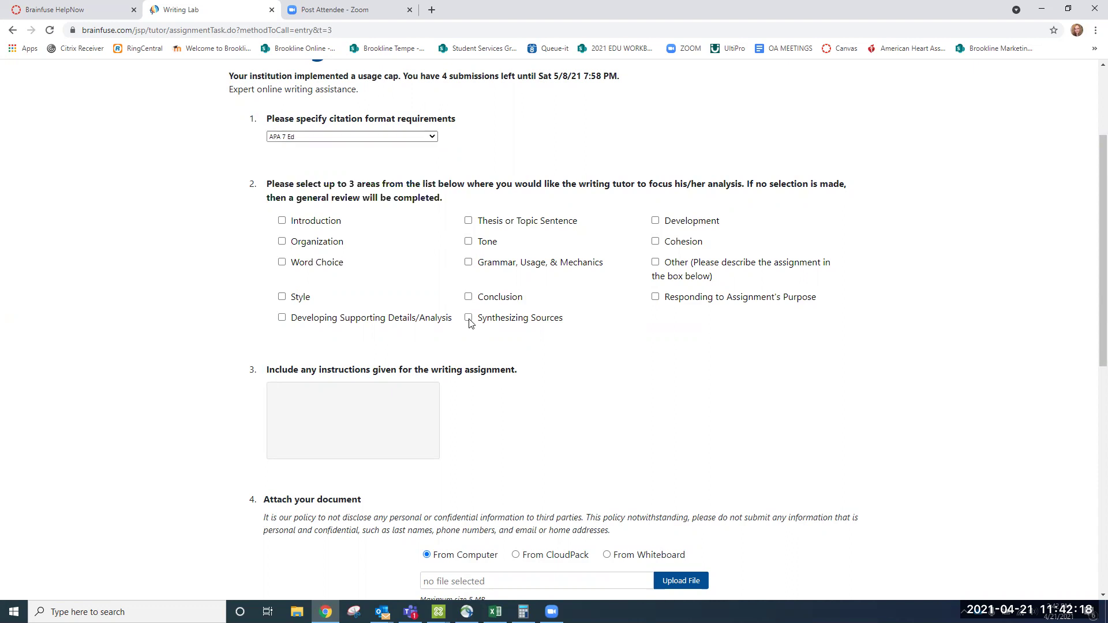
pyautogui.click(469, 320)
pyautogui.click(468, 262)
pyautogui.click(282, 264)
pyautogui.click(515, 425)
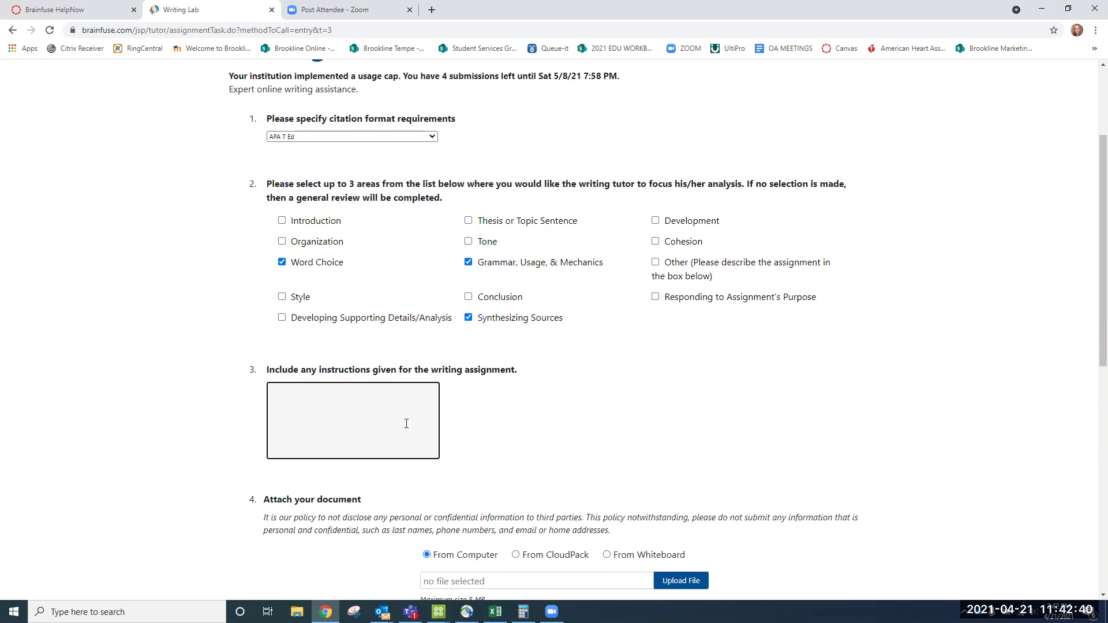
pyautogui.scroll(-3, 406, 422)
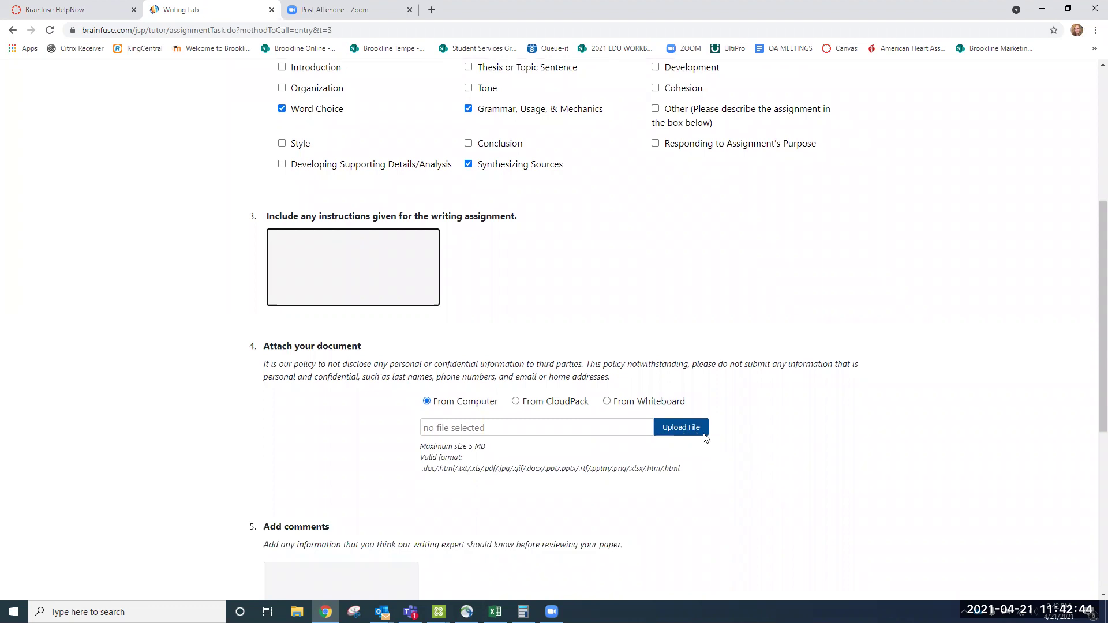
pyautogui.scroll(-4, 317, 354)
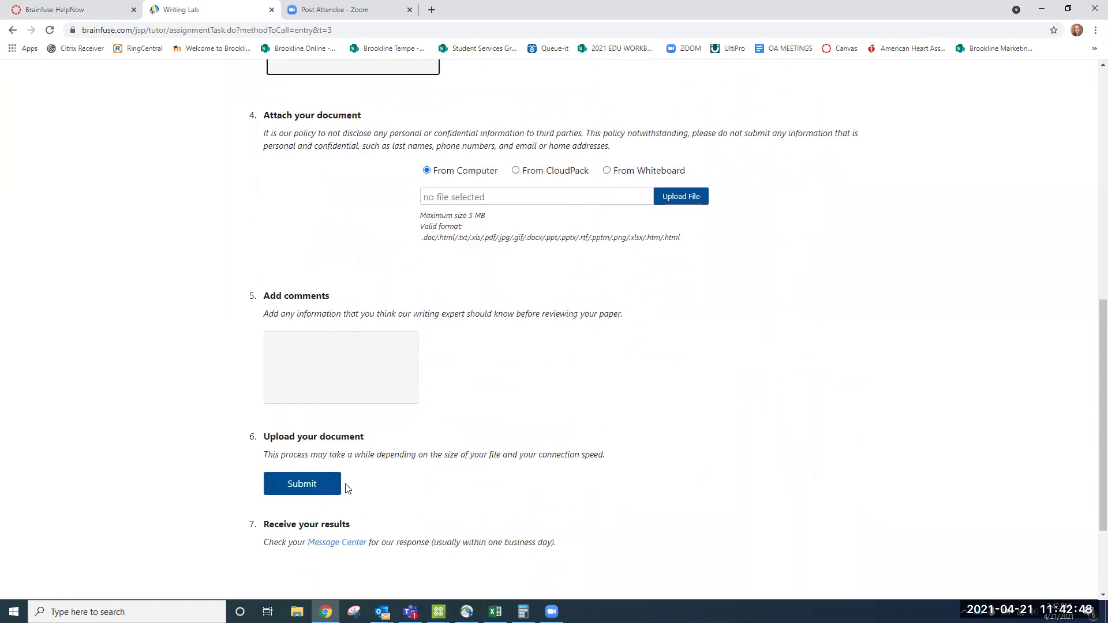
pyautogui.scroll(-2, 799, 510)
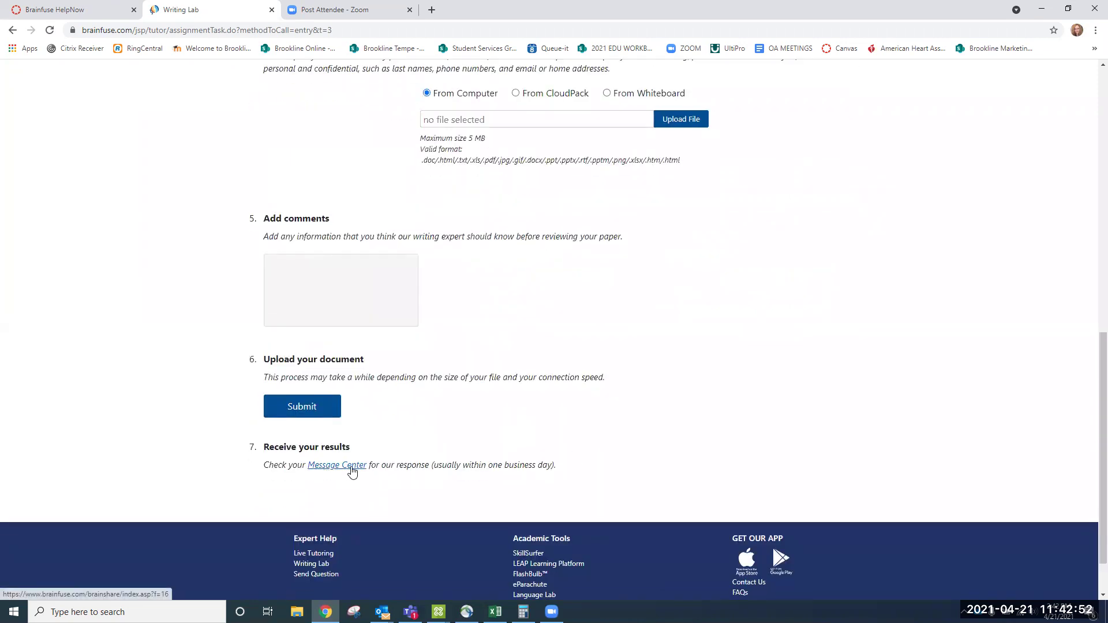
pyautogui.scroll(10, 787, 418)
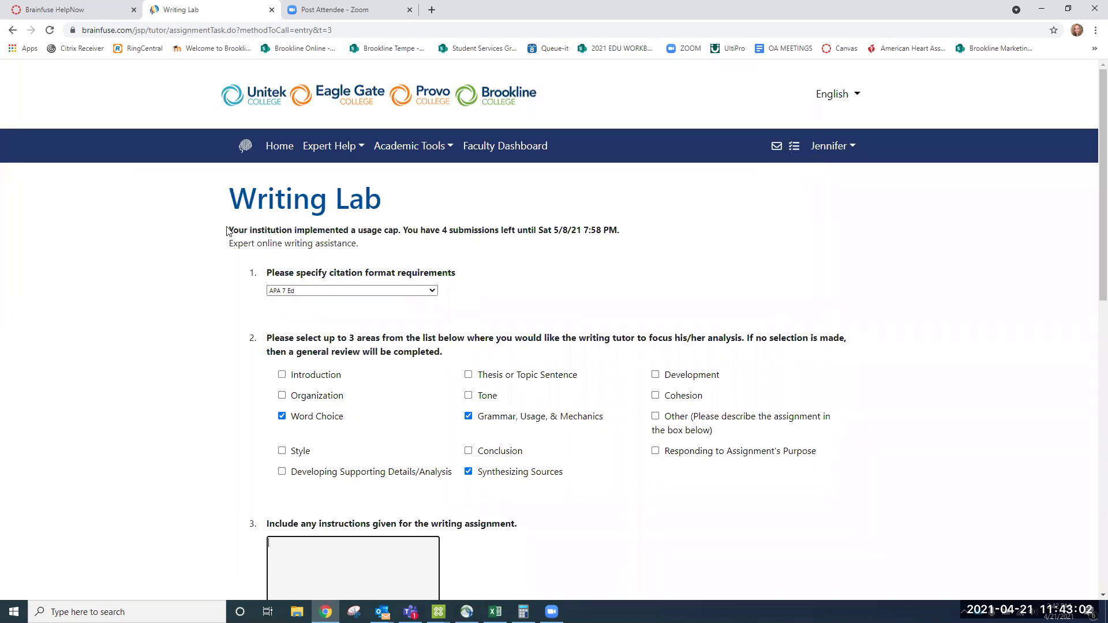
pyautogui.moveTo(229, 230); pyautogui.dragTo(650, 239)
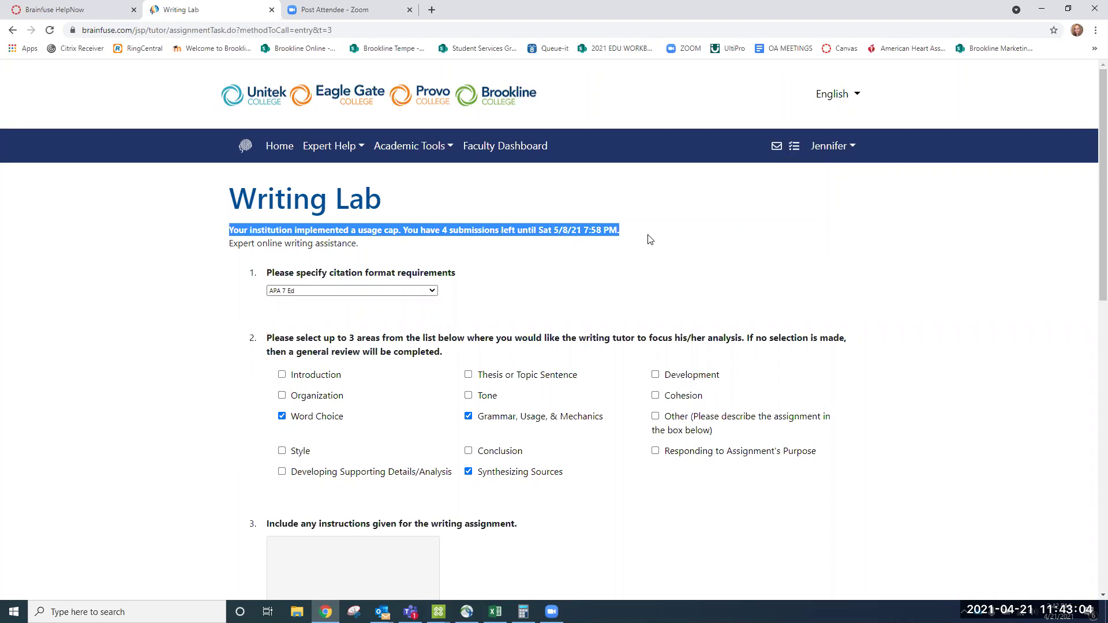
pyautogui.click(649, 239)
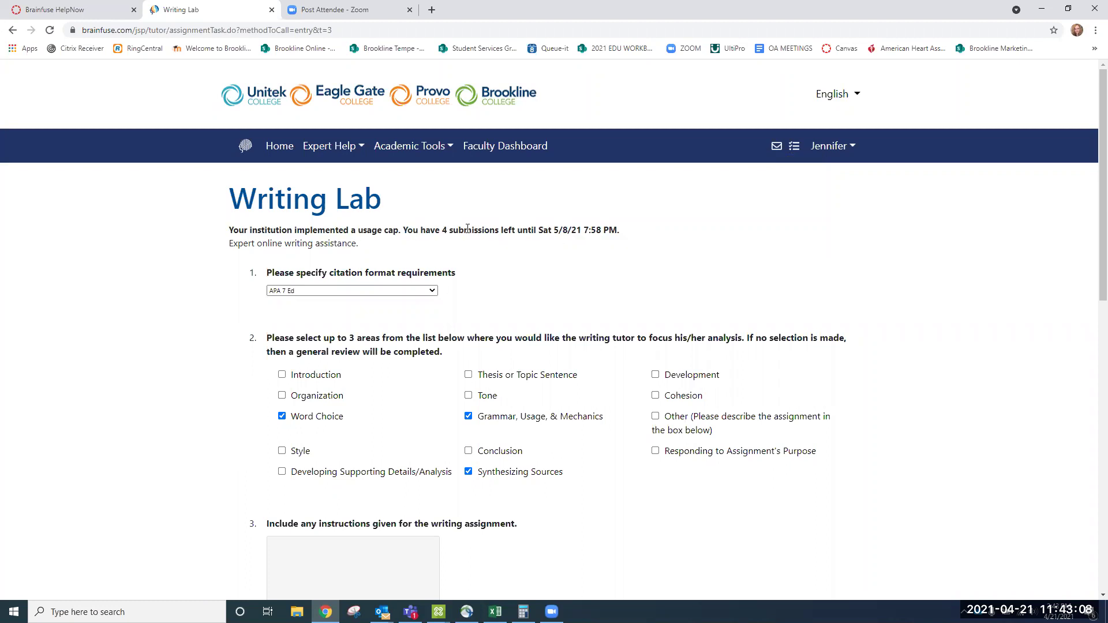
# Step: Return to the HelpNow home page and browse the Business, Computer & Tech, English, Health Sciences and Math topics
pyautogui.click(281, 149)
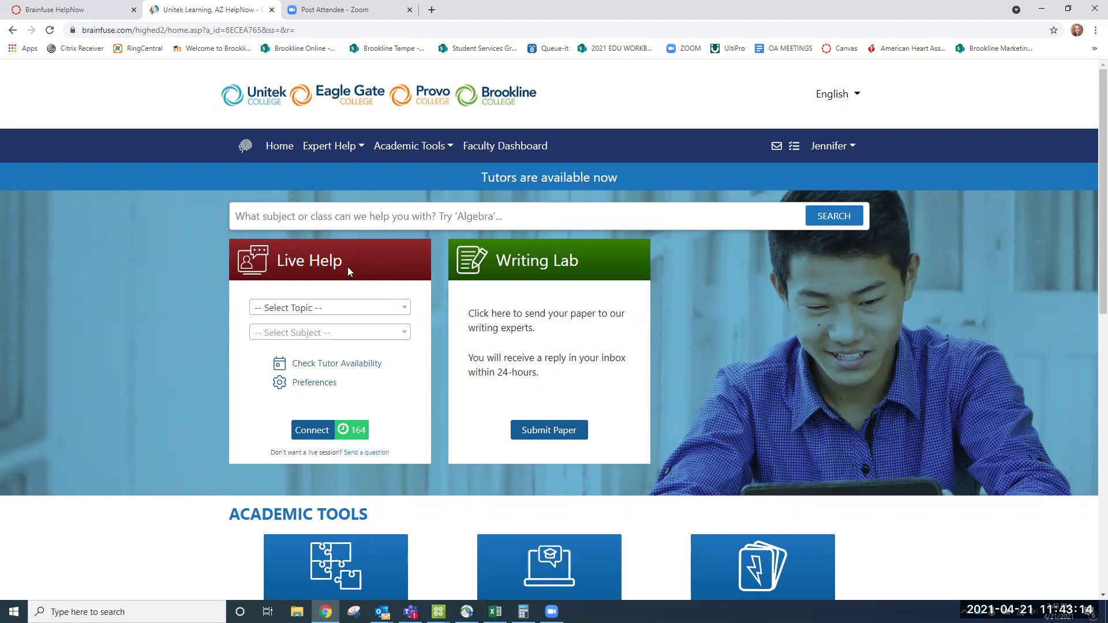
pyautogui.click(337, 308)
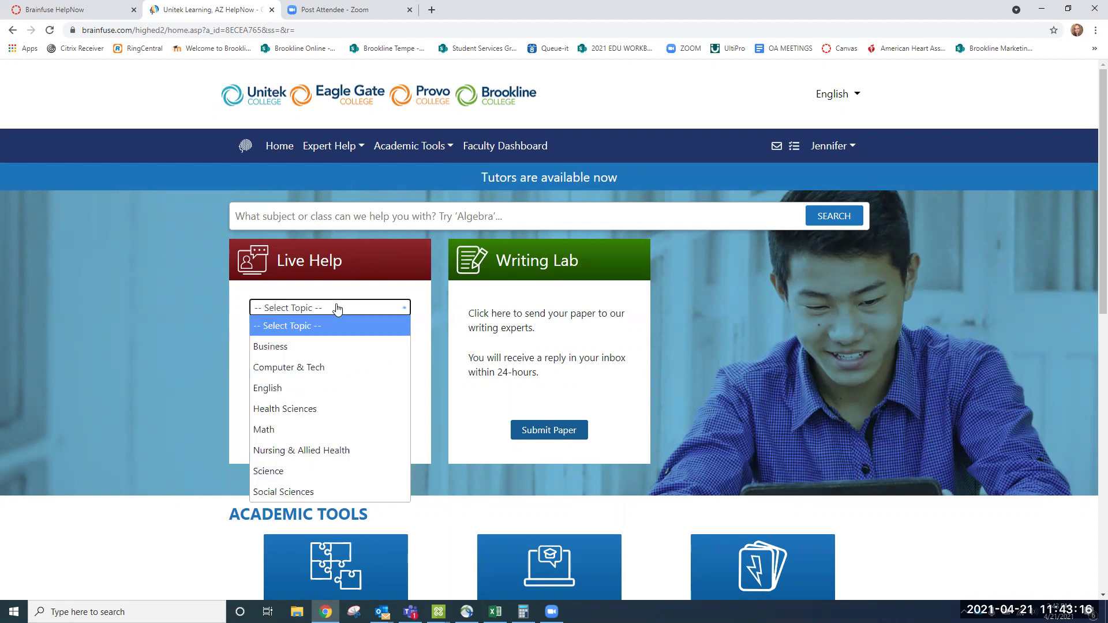
pyautogui.click(325, 347)
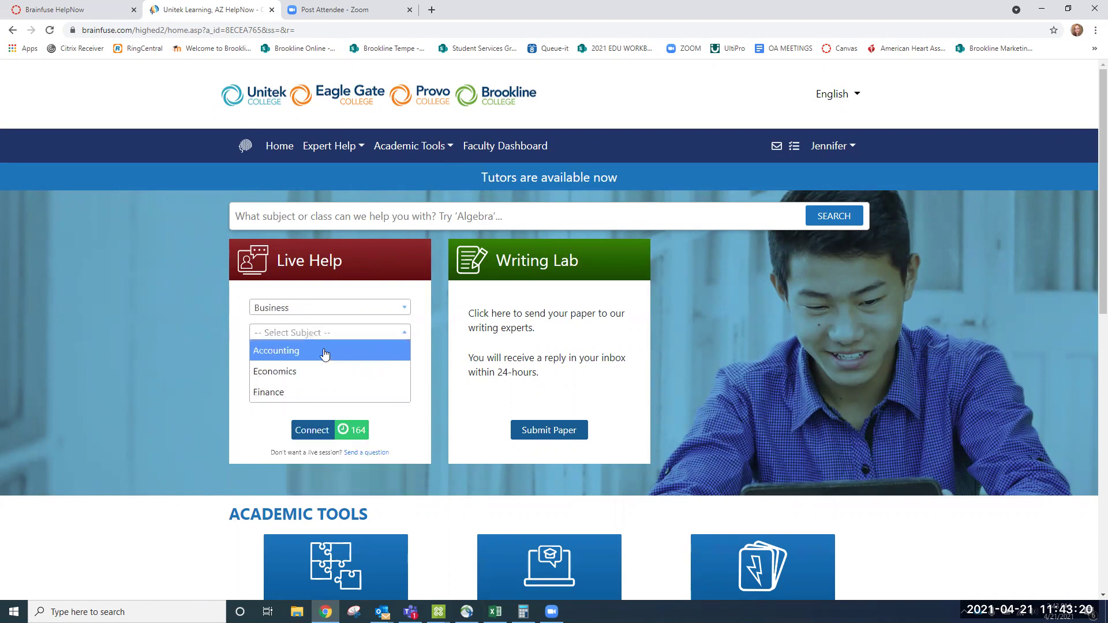
pyautogui.click(293, 319)
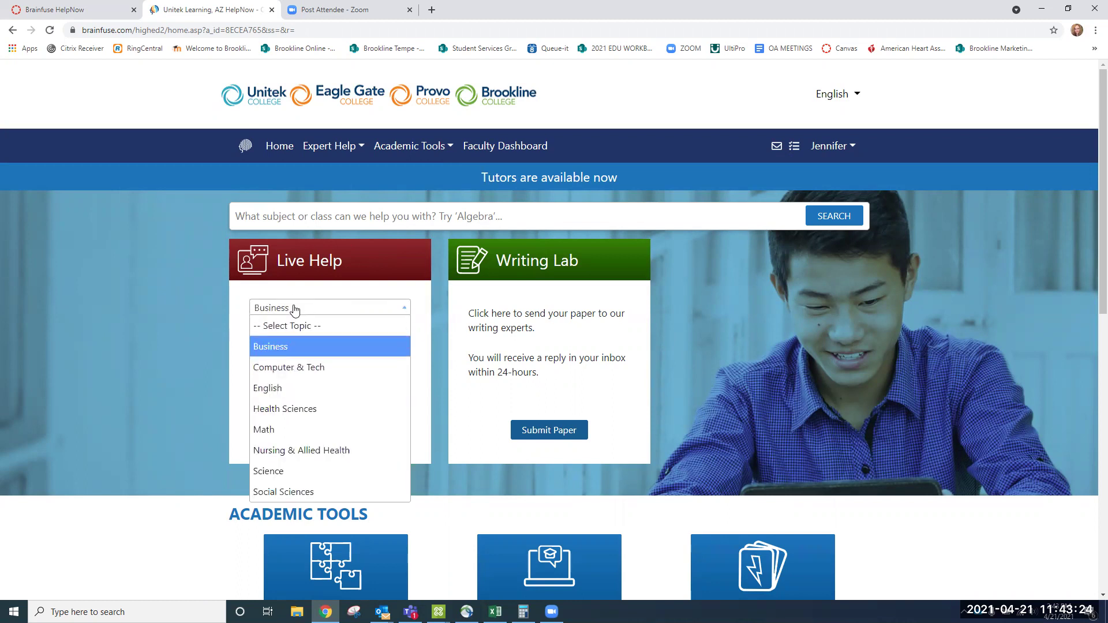
pyautogui.click(289, 370)
pyautogui.scroll(-1, 446, 342)
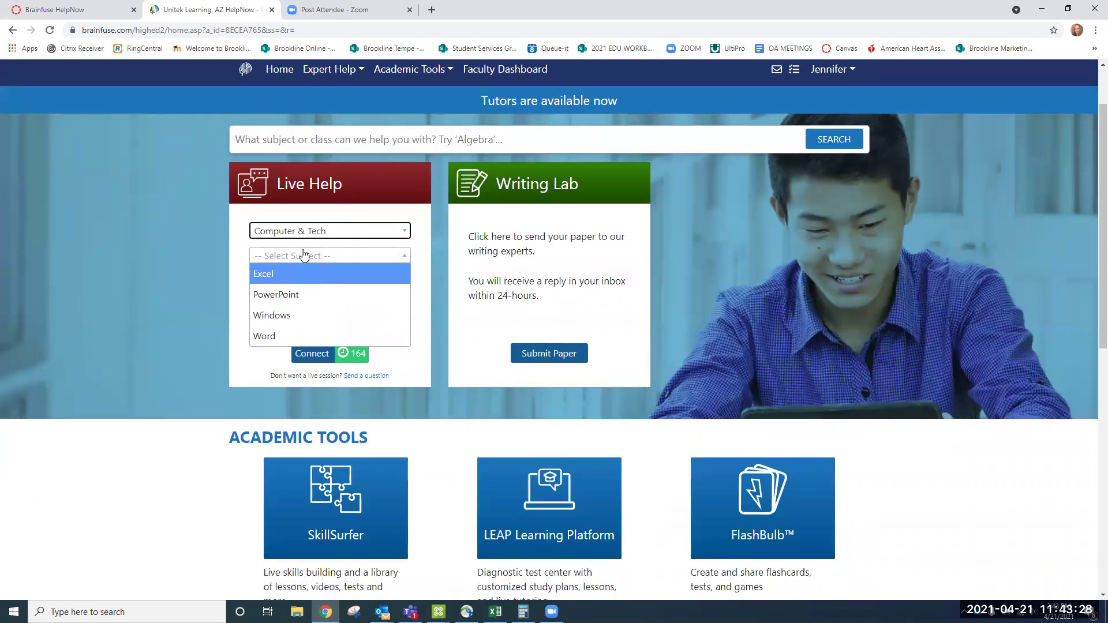
pyautogui.click(289, 231)
pyautogui.click(286, 311)
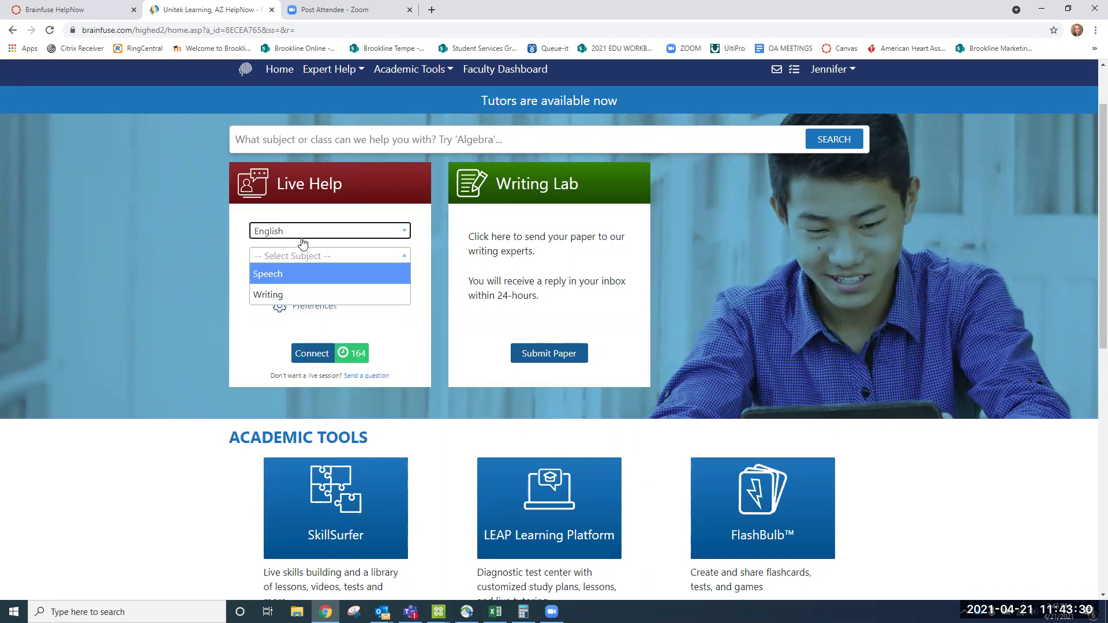
pyautogui.click(306, 233)
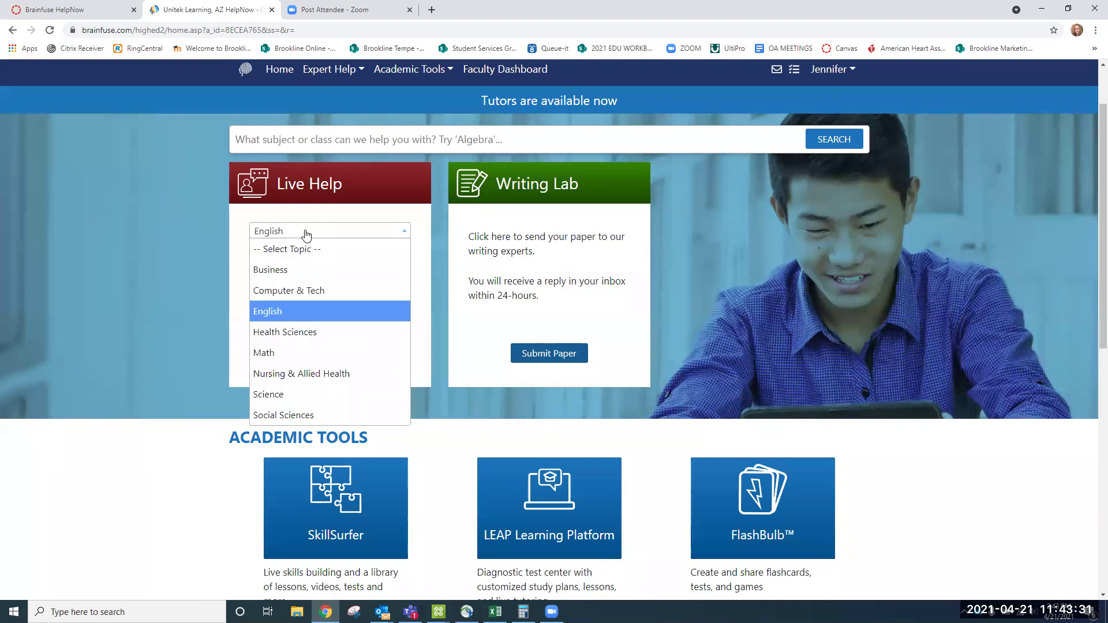
pyautogui.click(290, 330)
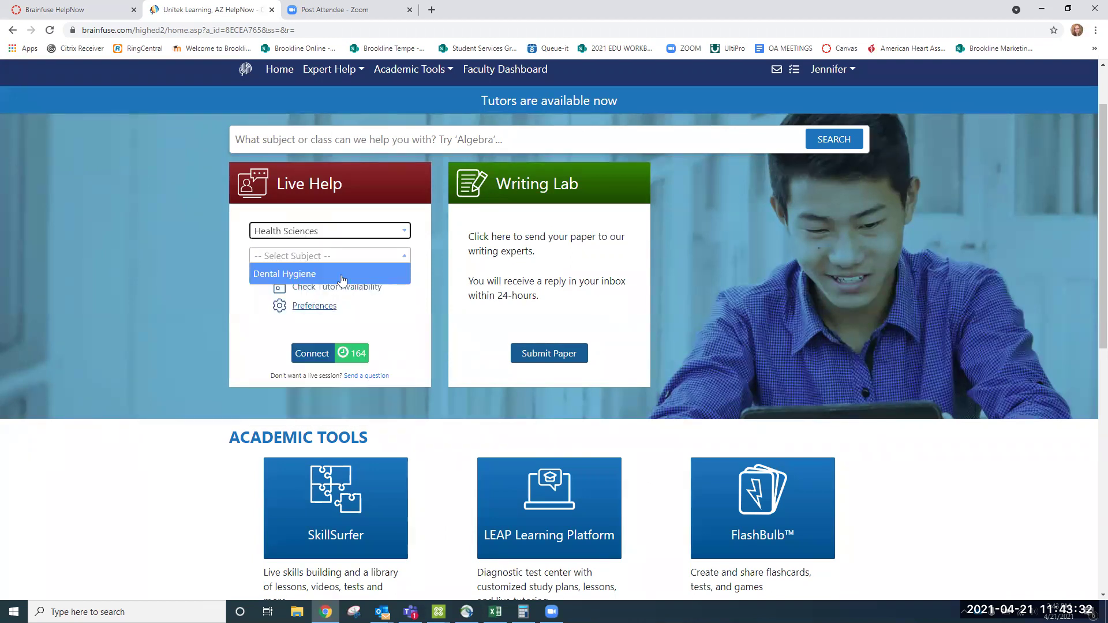
pyautogui.click(373, 231)
pyautogui.click(309, 349)
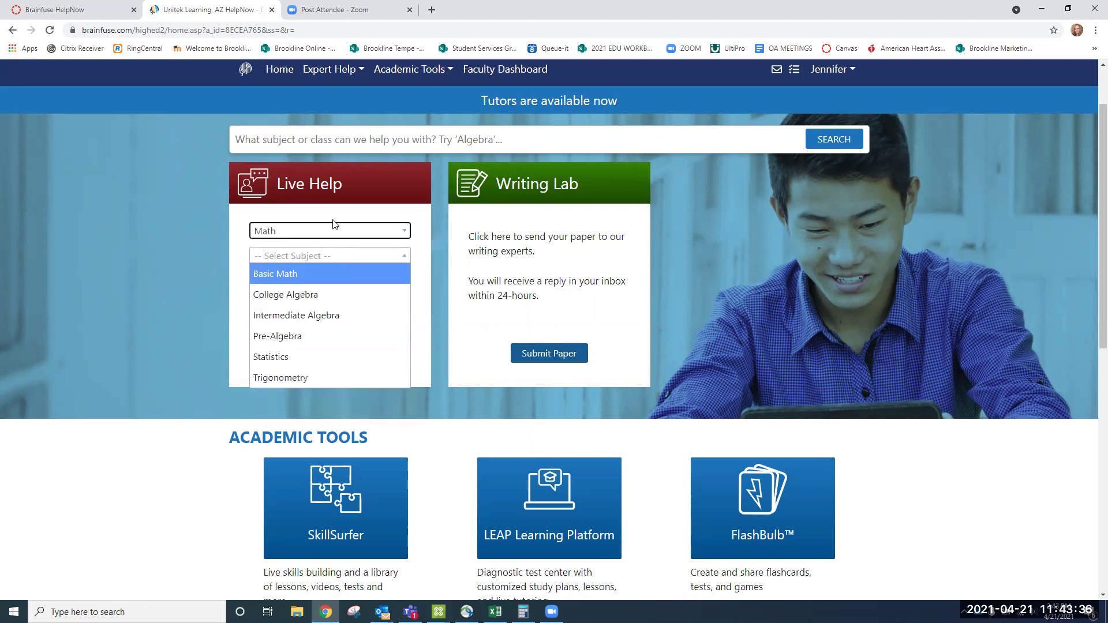
# Step: Preview Science and Nursing & Allied Health, then choose Social Sciences, Psychology and check tutor availability
pyautogui.click(327, 234)
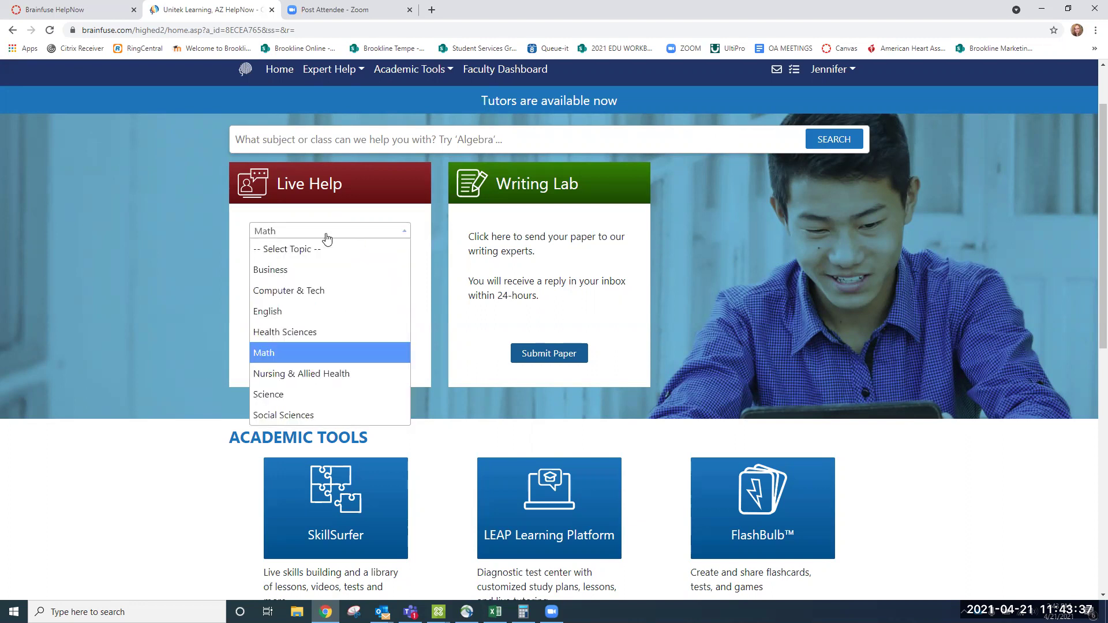
pyautogui.click(309, 385)
pyautogui.click(269, 231)
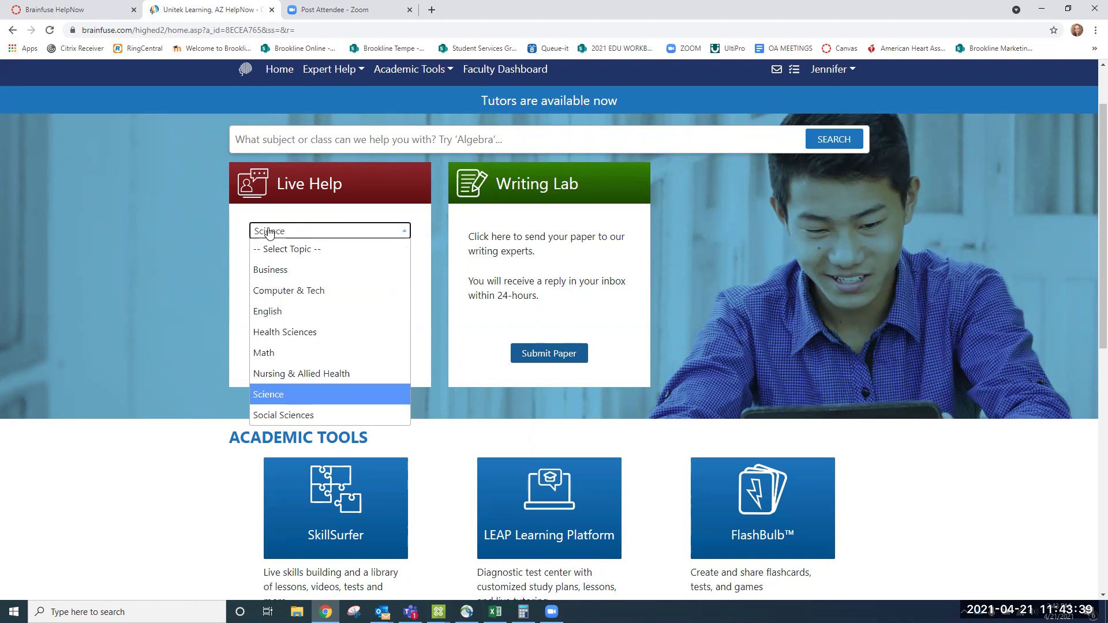
pyautogui.click(276, 375)
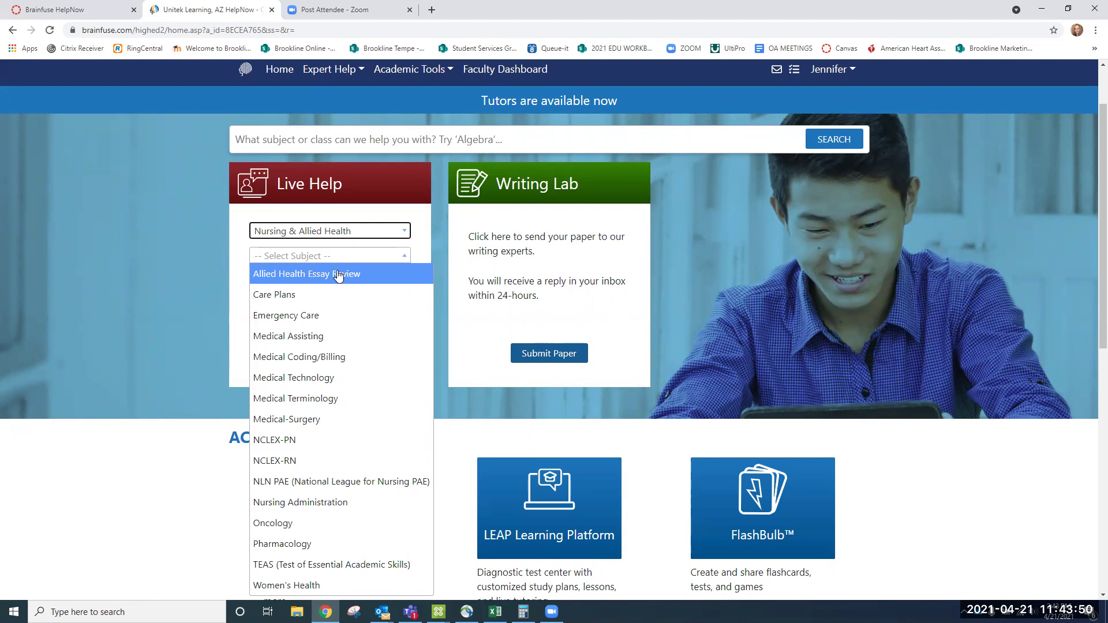
pyautogui.click(319, 233)
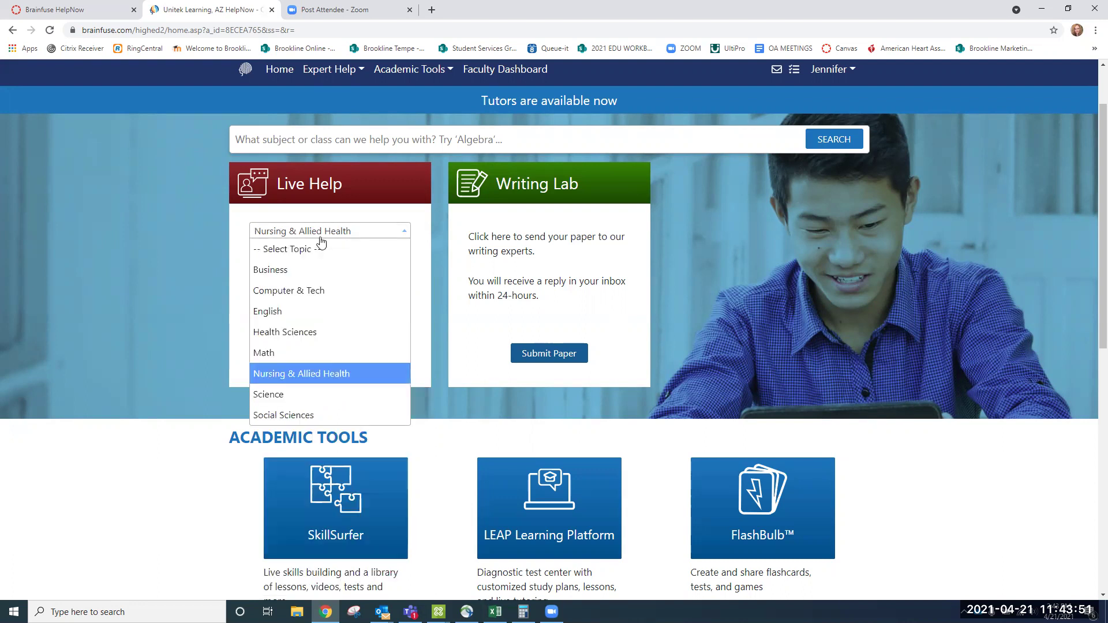
pyautogui.click(266, 398)
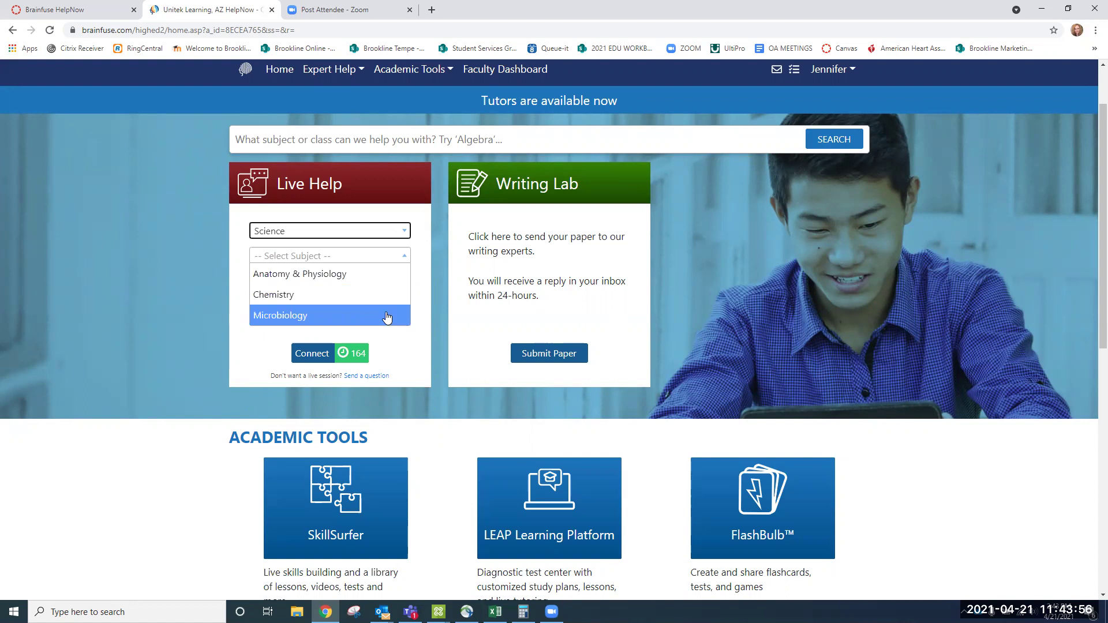
pyautogui.click(297, 230)
pyautogui.click(300, 411)
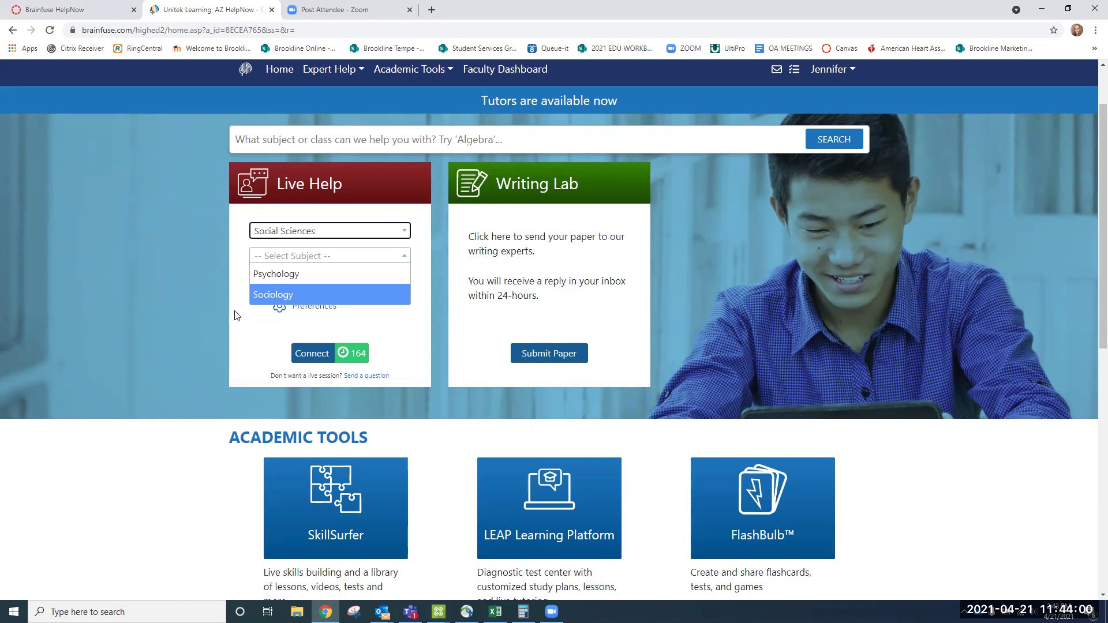
pyautogui.click(240, 334)
pyautogui.click(299, 260)
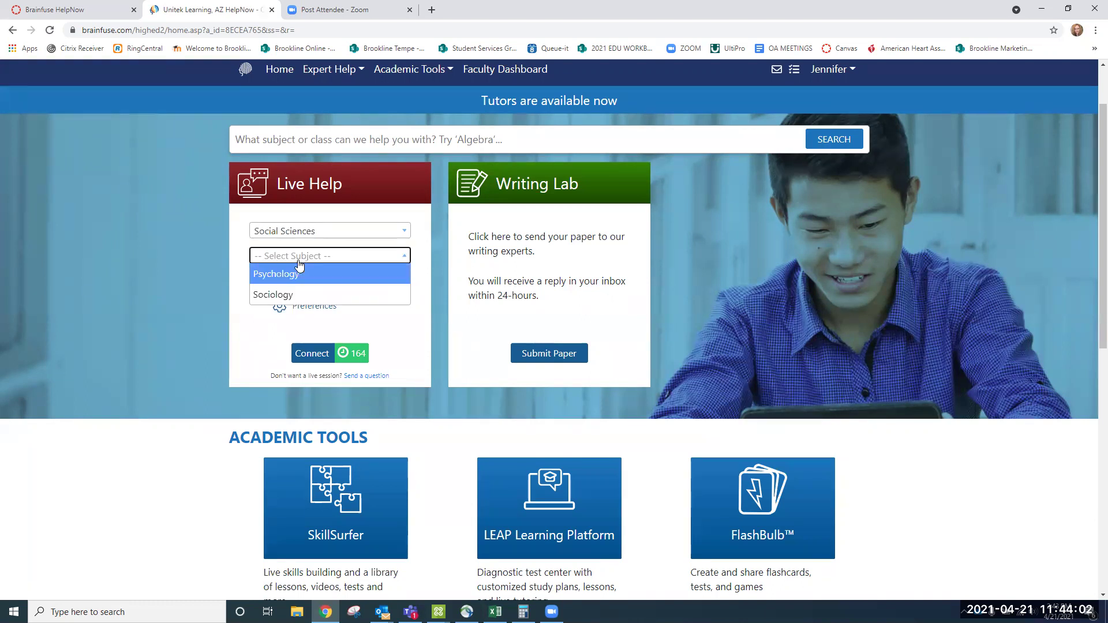
pyautogui.click(295, 275)
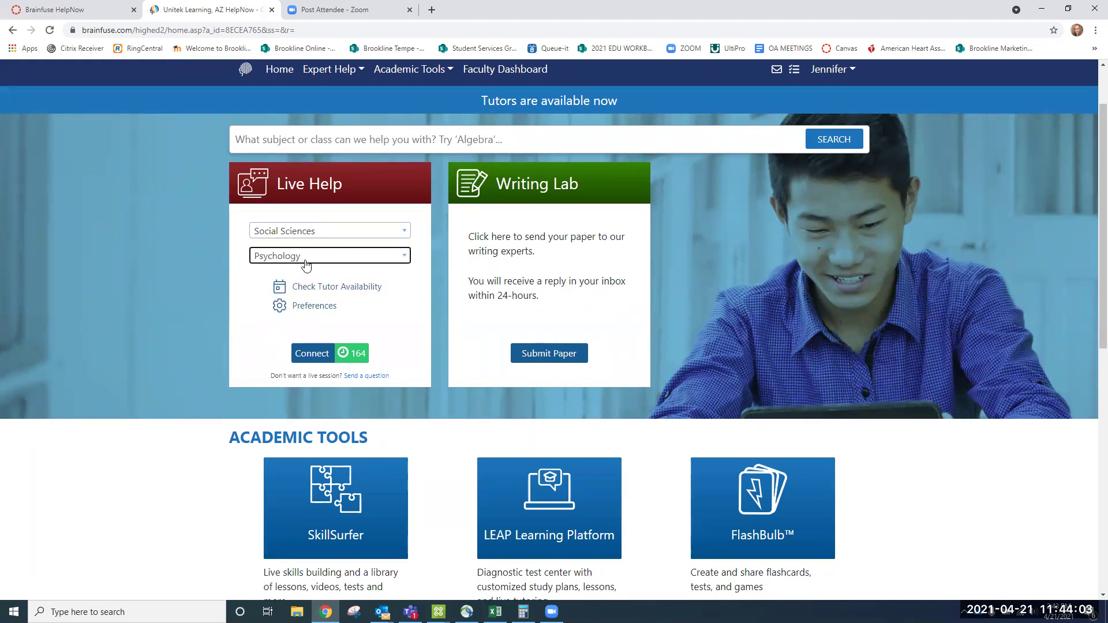
pyautogui.click(326, 288)
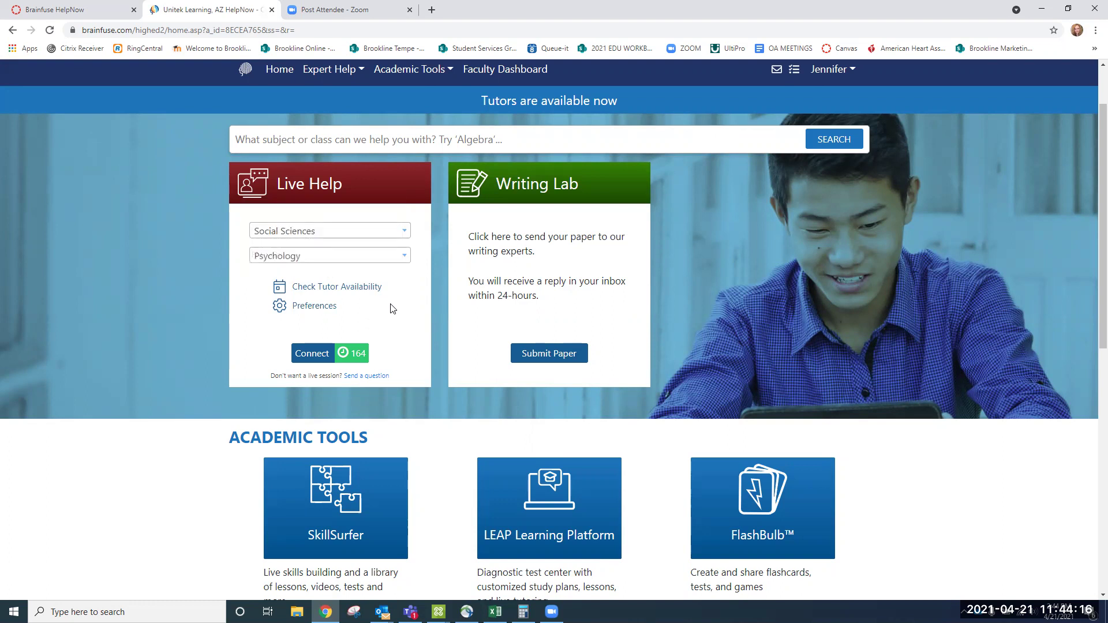
# Step: Set the Live Help topic to English and the subject to Writing
pyautogui.click(292, 234)
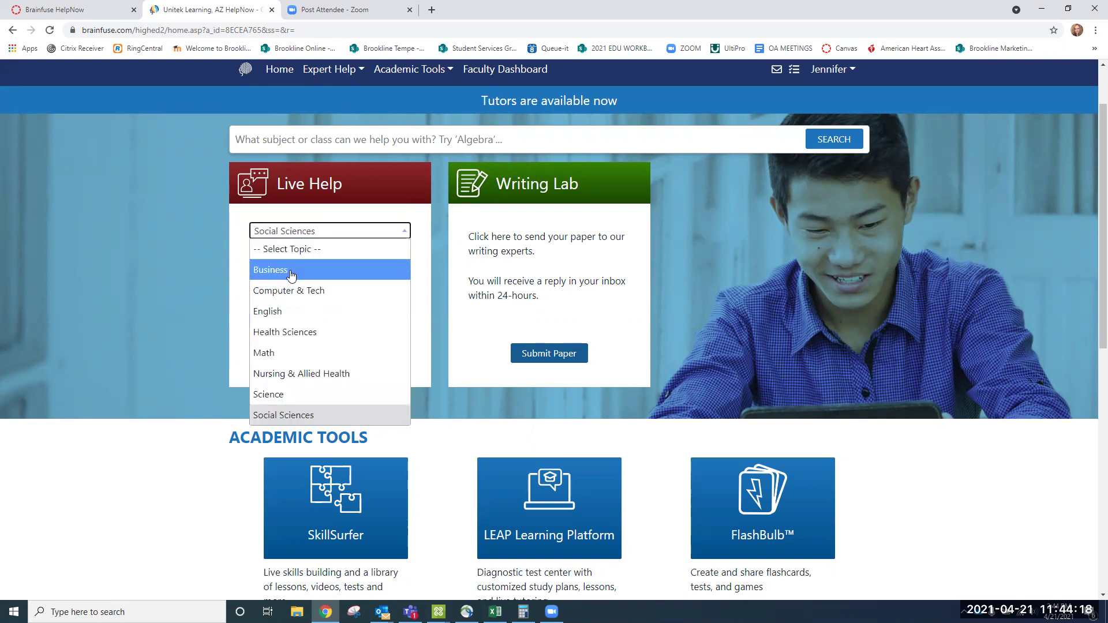
pyautogui.click(291, 311)
pyautogui.click(289, 255)
pyautogui.click(286, 295)
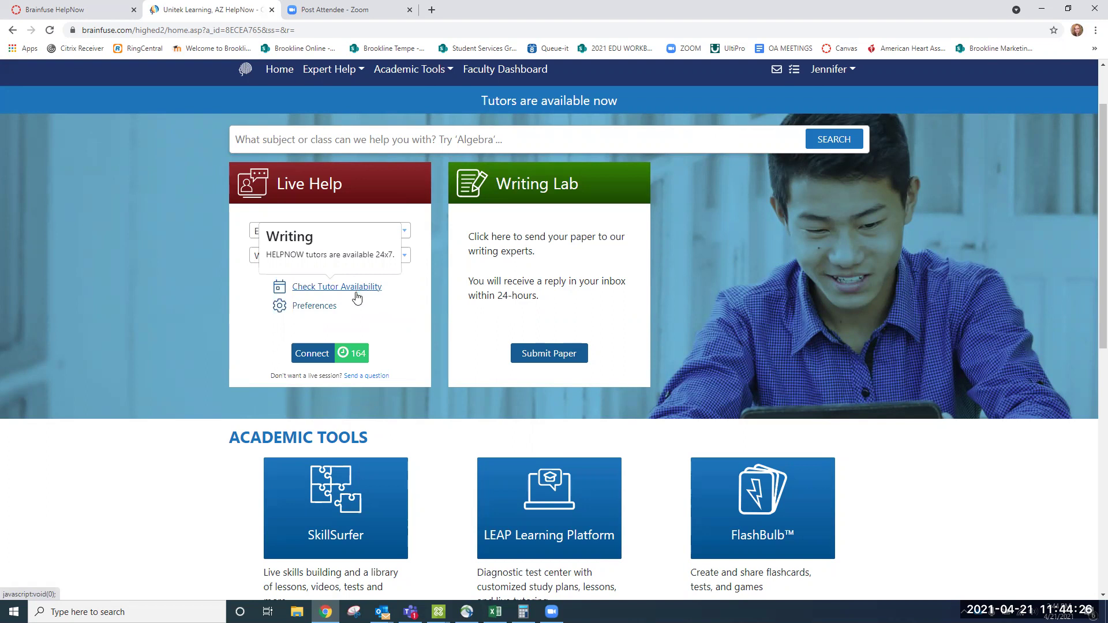
# Step: Enable Tutoring with Audio in Preferences and connect to a live whiteboard session
pyautogui.click(314, 306)
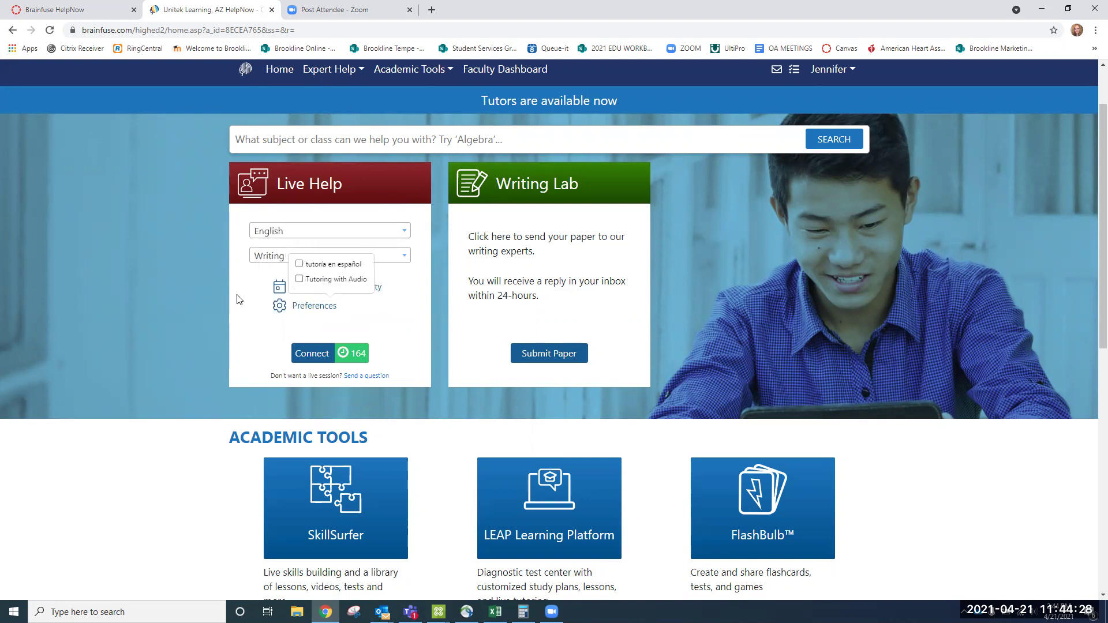
pyautogui.click(313, 309)
pyautogui.click(311, 307)
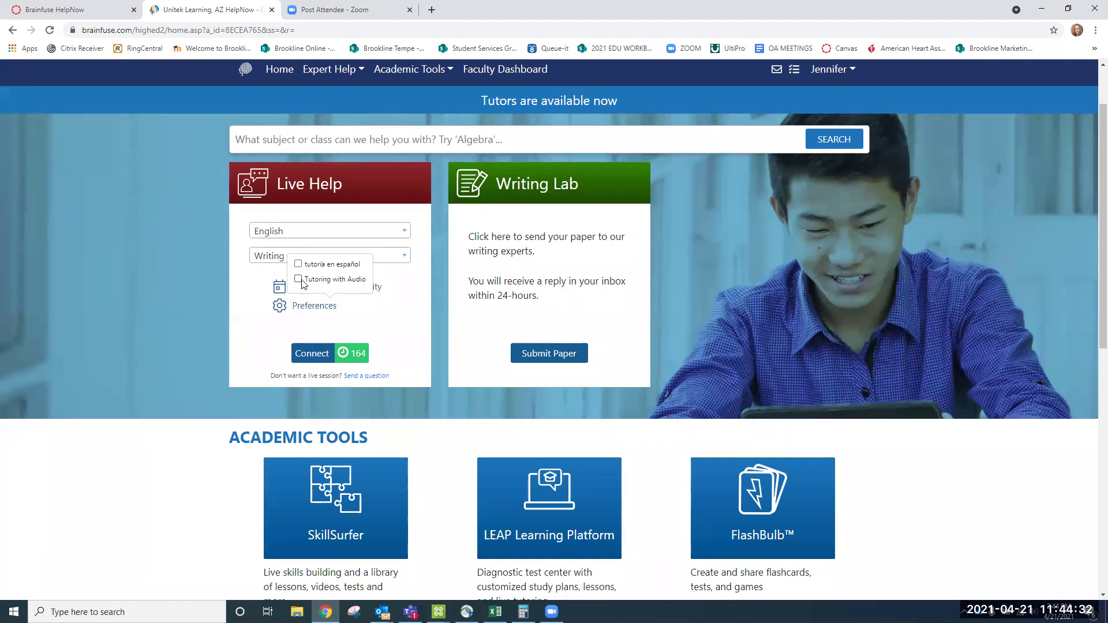
pyautogui.click(298, 280)
pyautogui.click(312, 354)
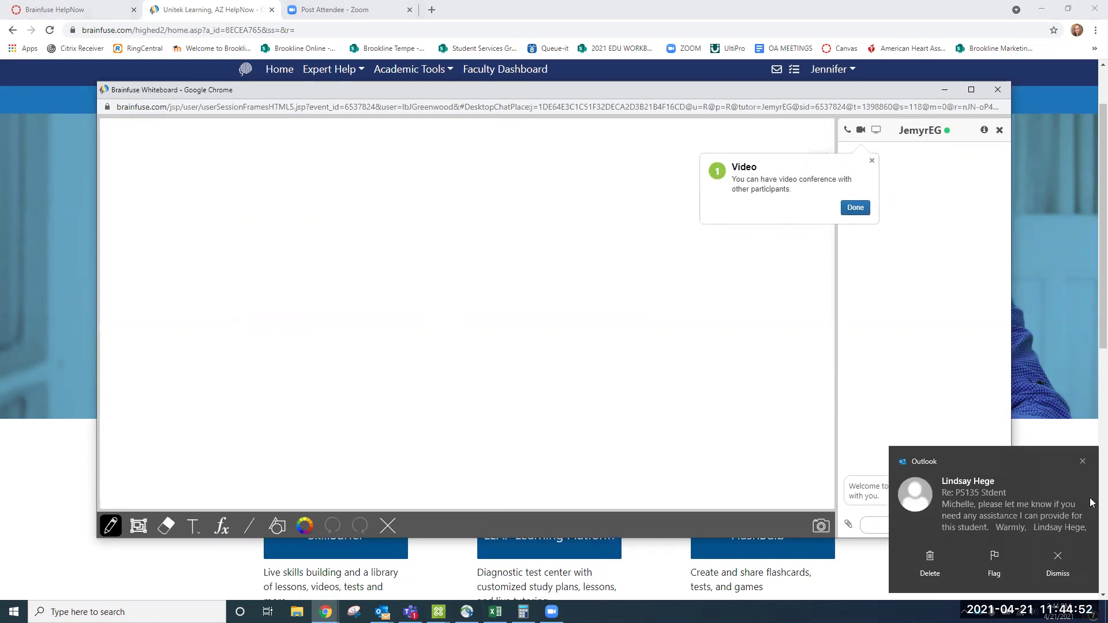
# Step: Dismiss the email and video tips, then start and cancel both the audio call and the screen share
pyautogui.click(1083, 461)
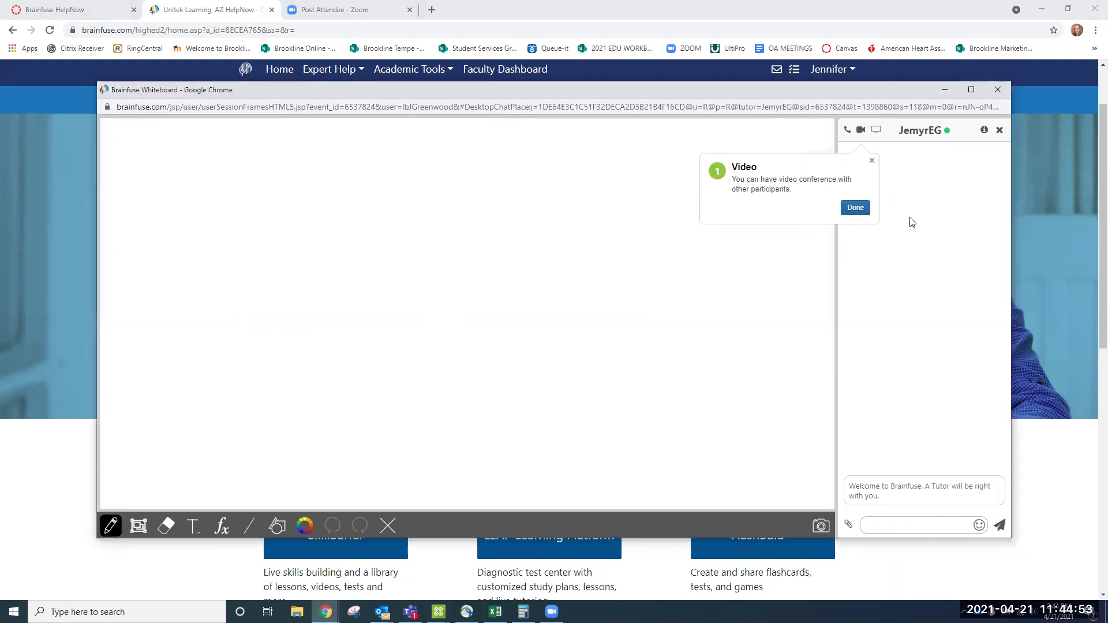
pyautogui.click(848, 130)
pyautogui.click(873, 161)
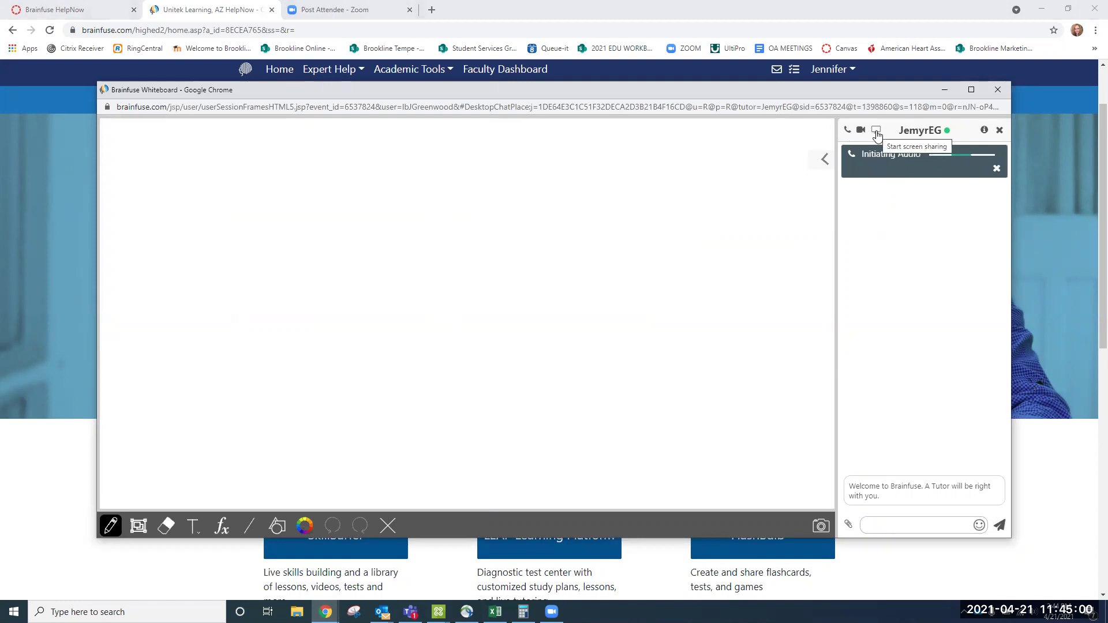
pyautogui.click(876, 132)
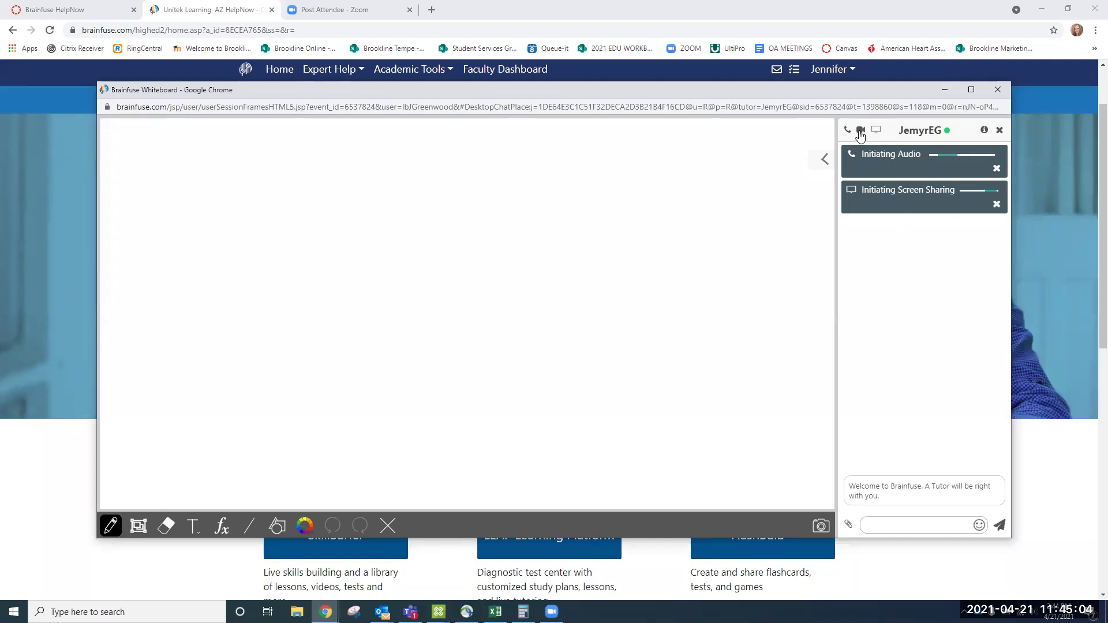
pyautogui.click(997, 169)
pyautogui.click(997, 169)
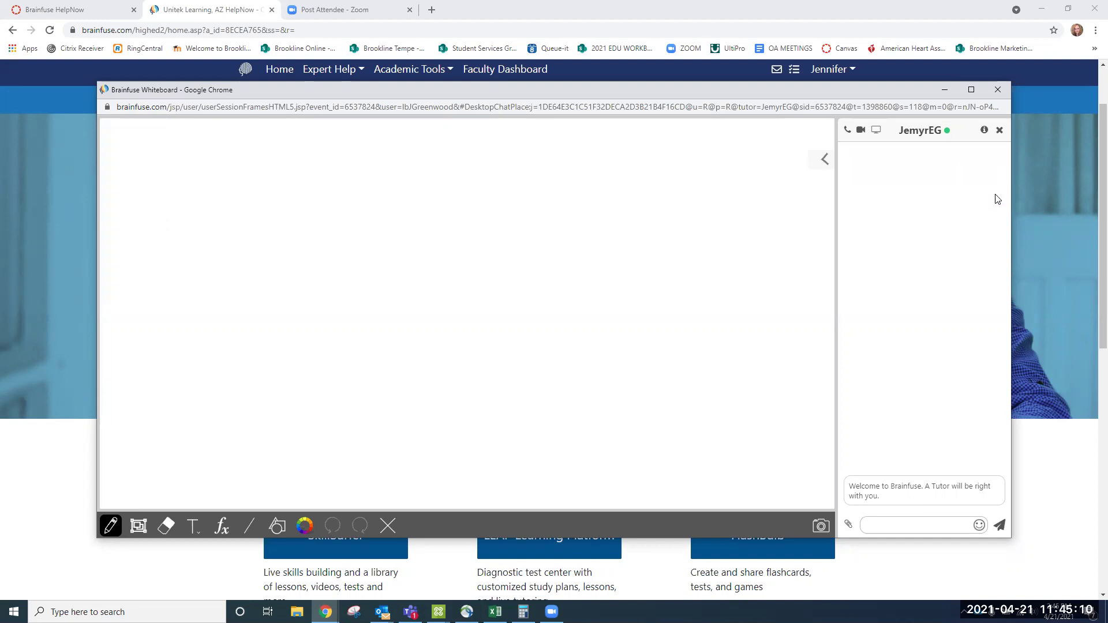
# Step: Send the chat message 'Hi there! I am just doing a demo of the service.'
pyautogui.click(888, 524)
pyautogui.write('Hi there! ')
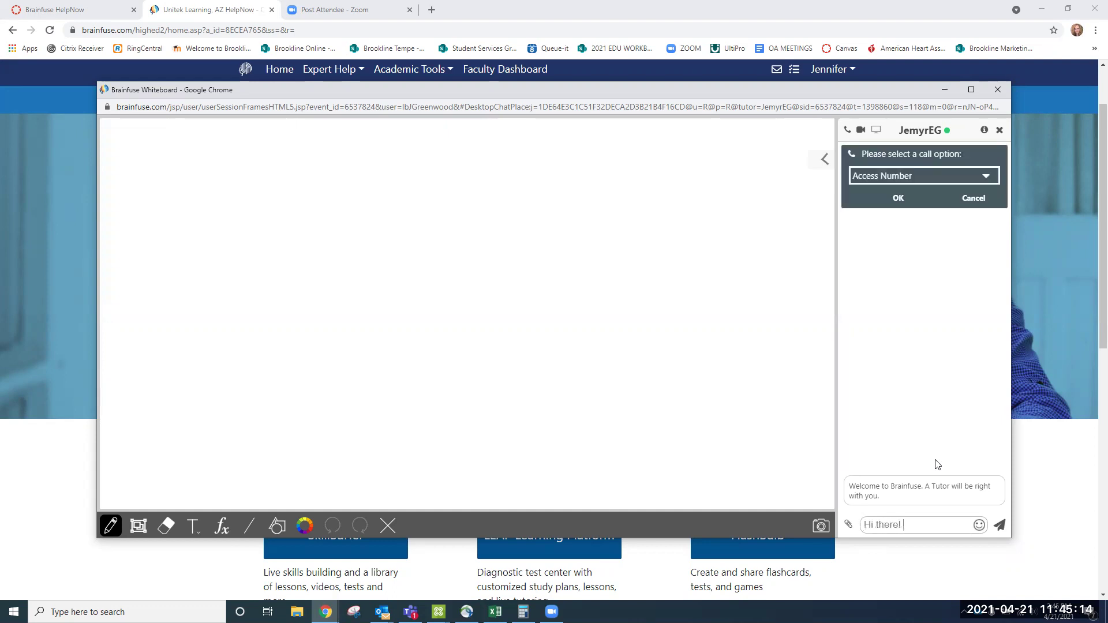
pyautogui.write('I am just doing a demo of the')
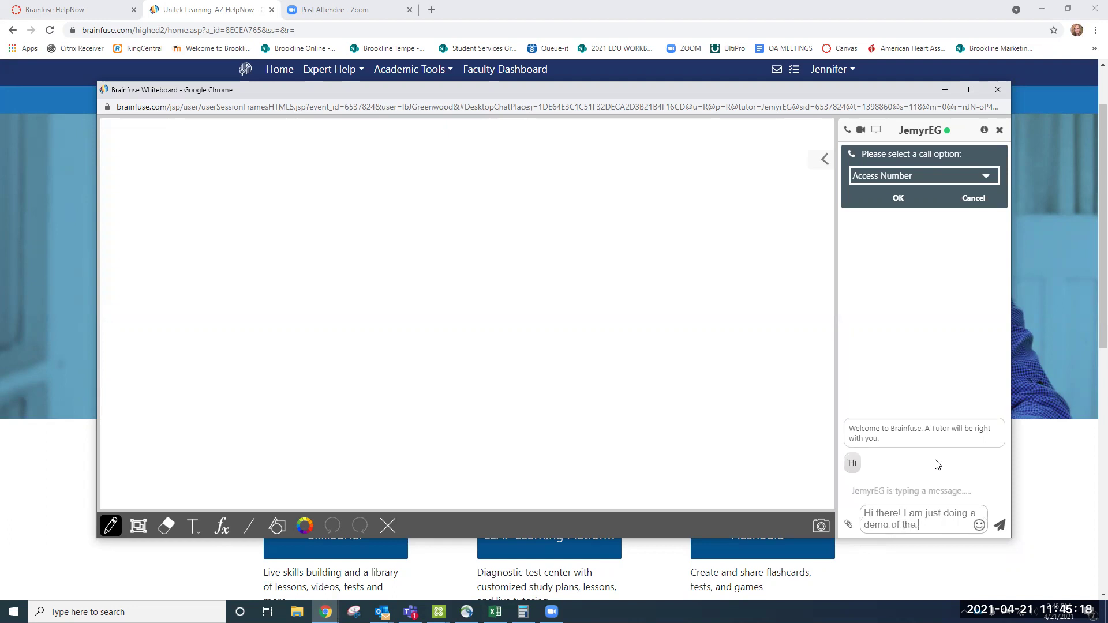
pyautogui.write(' service.')
pyautogui.press('Return')
# Step: Send the reply 'I don't need help right now, but thank you!'
pyautogui.write('I')
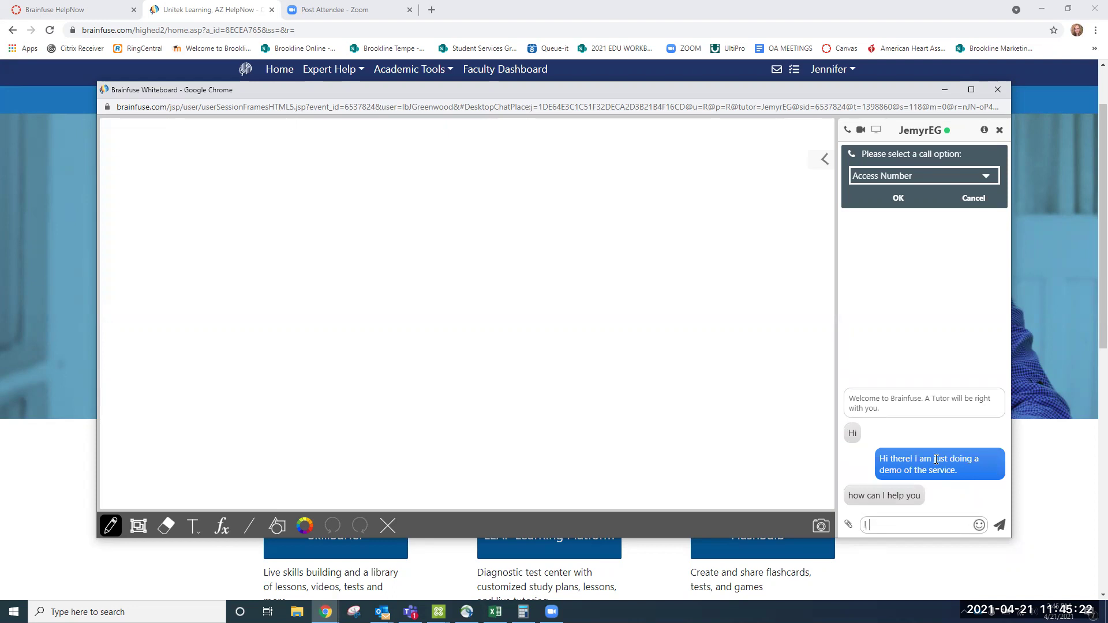
pyautogui.write(" don't need help")
pyautogui.press('BackSpace')
pyautogui.write('lp right now, but ')
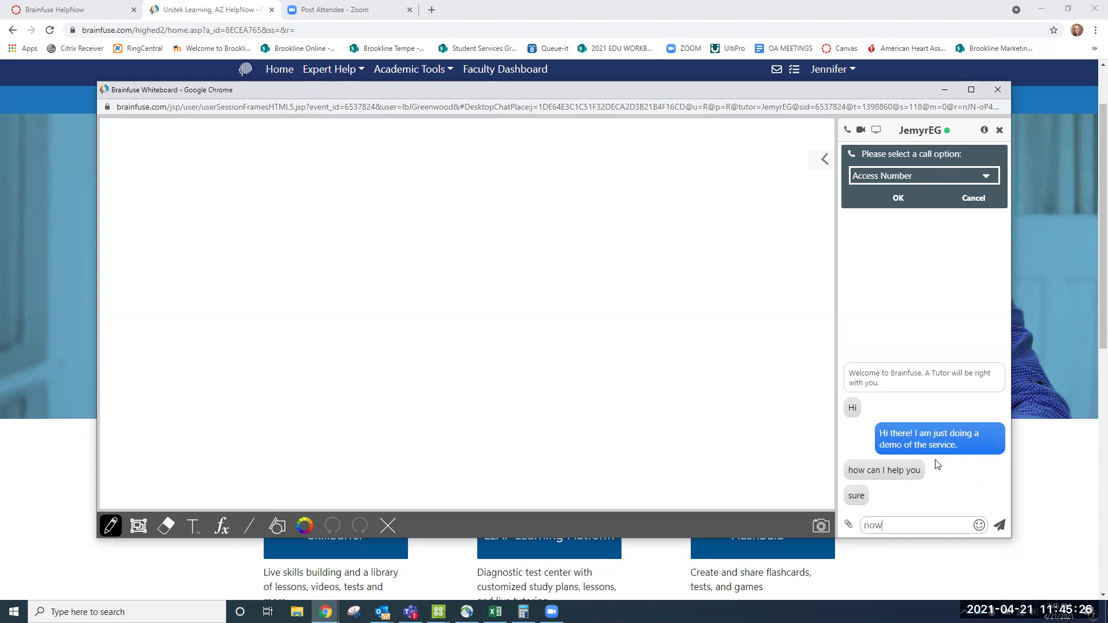
pyautogui.write('thank you!')
pyautogui.press('Return')
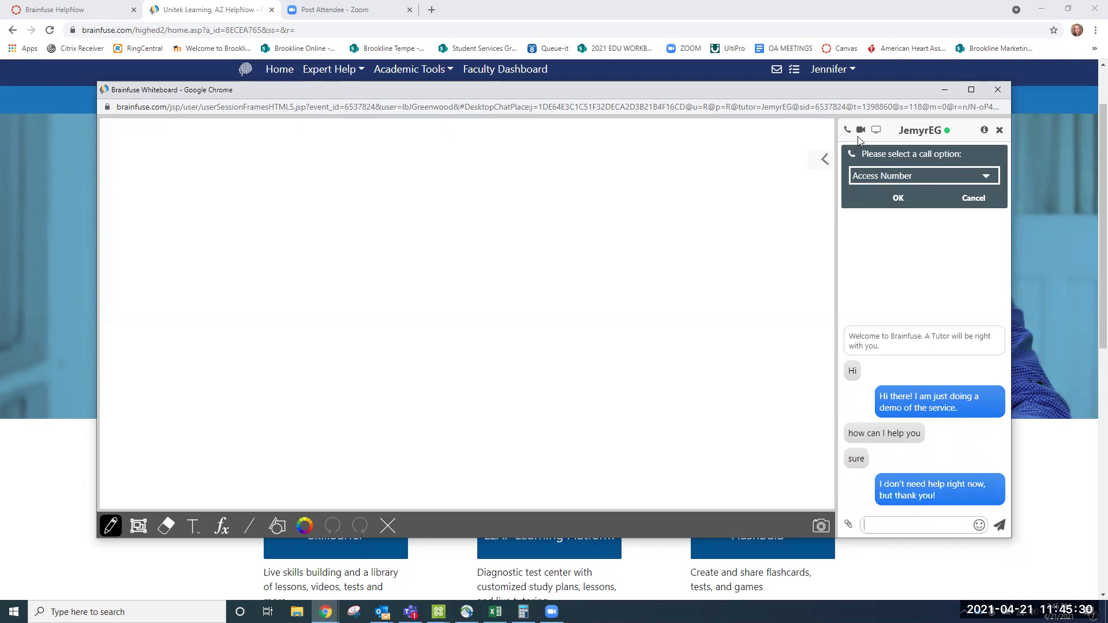
# Step: Try the Access Number and My Computer call options, dismissing the microphone access error
pyautogui.click(887, 175)
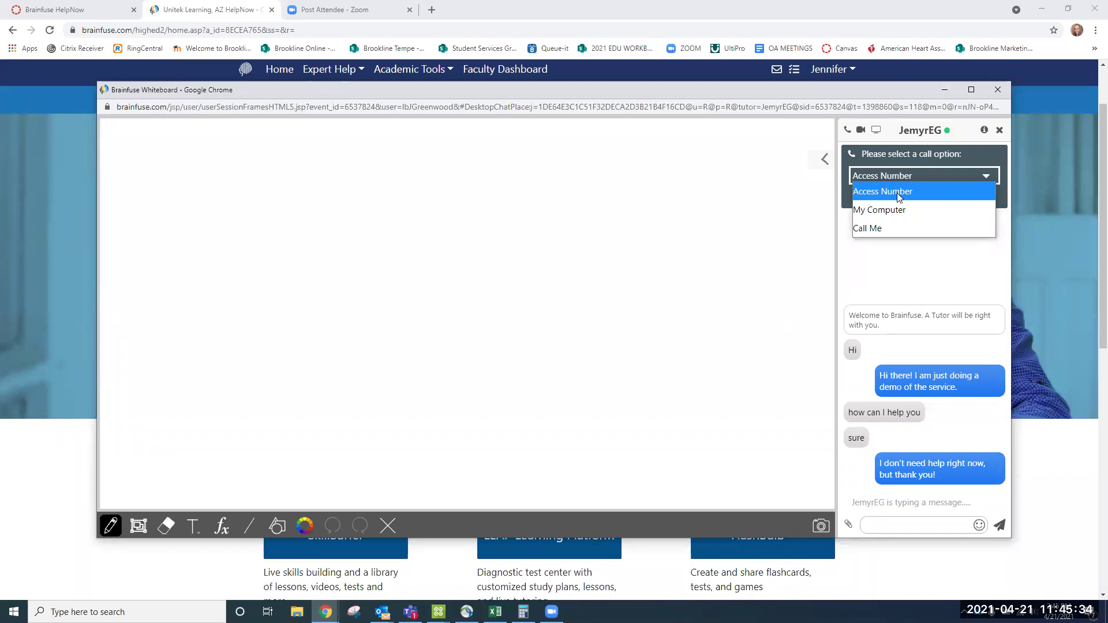
pyautogui.click(897, 193)
pyautogui.click(895, 199)
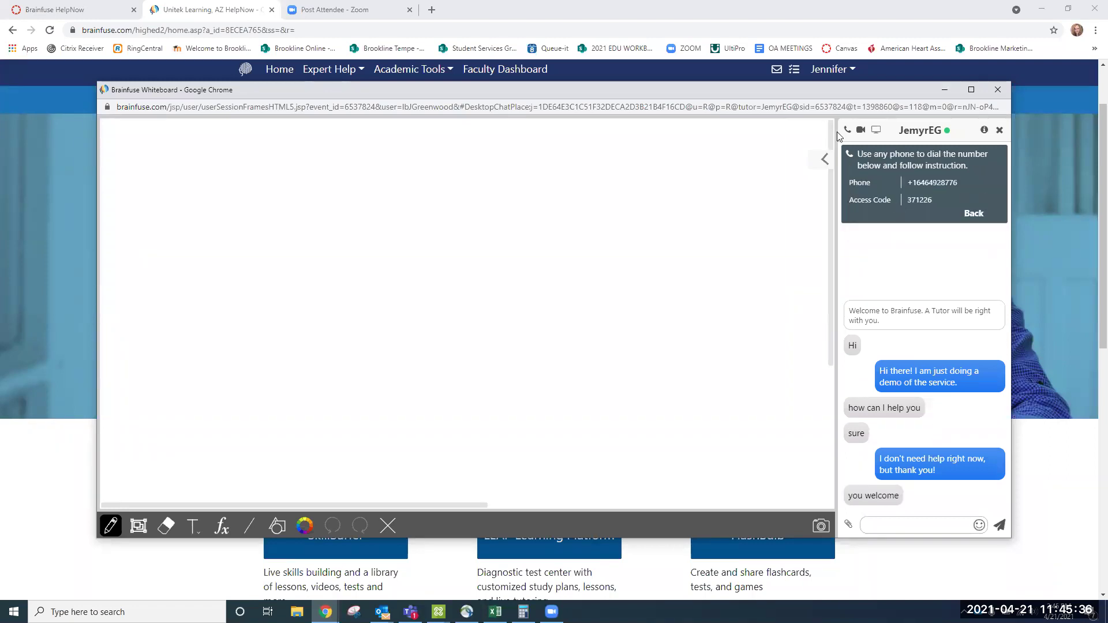
pyautogui.click(974, 213)
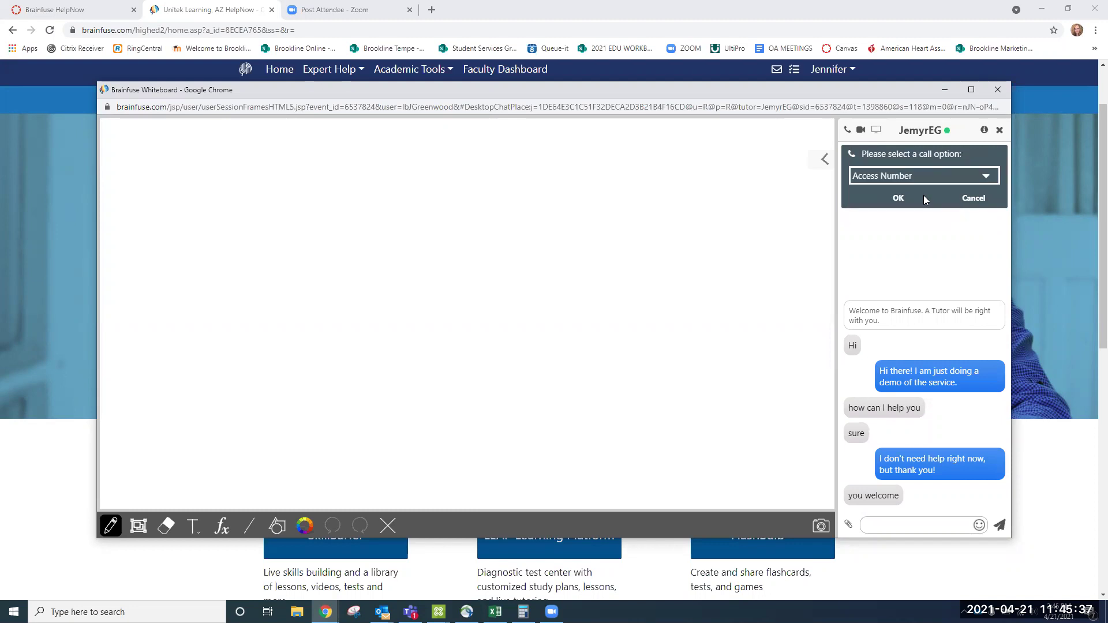
pyautogui.click(876, 175)
pyautogui.click(882, 210)
pyautogui.click(899, 200)
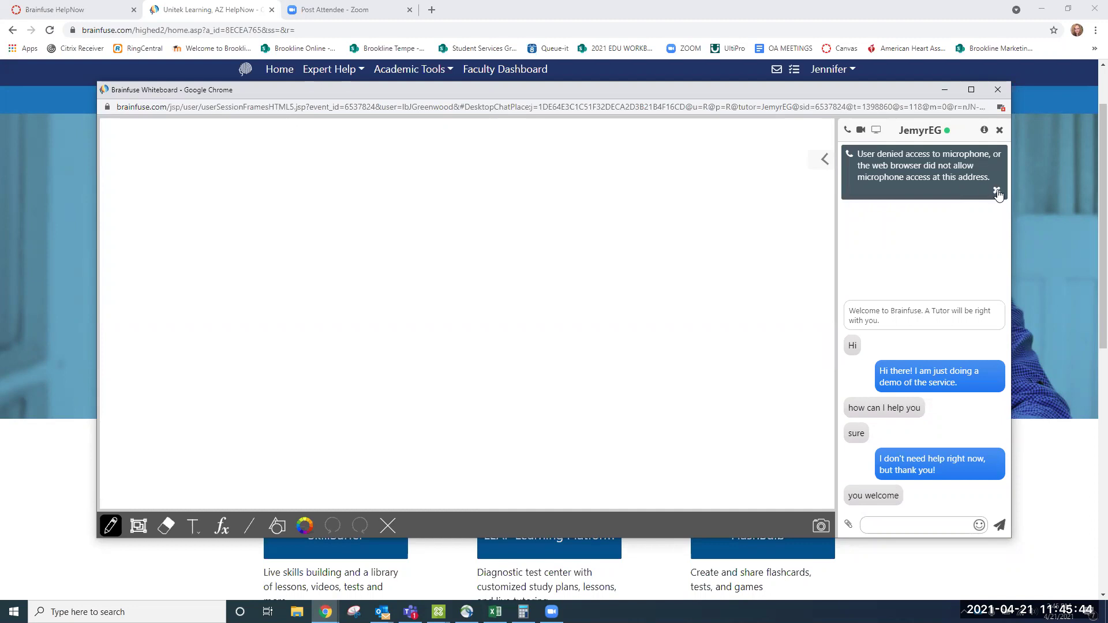
pyautogui.click(997, 193)
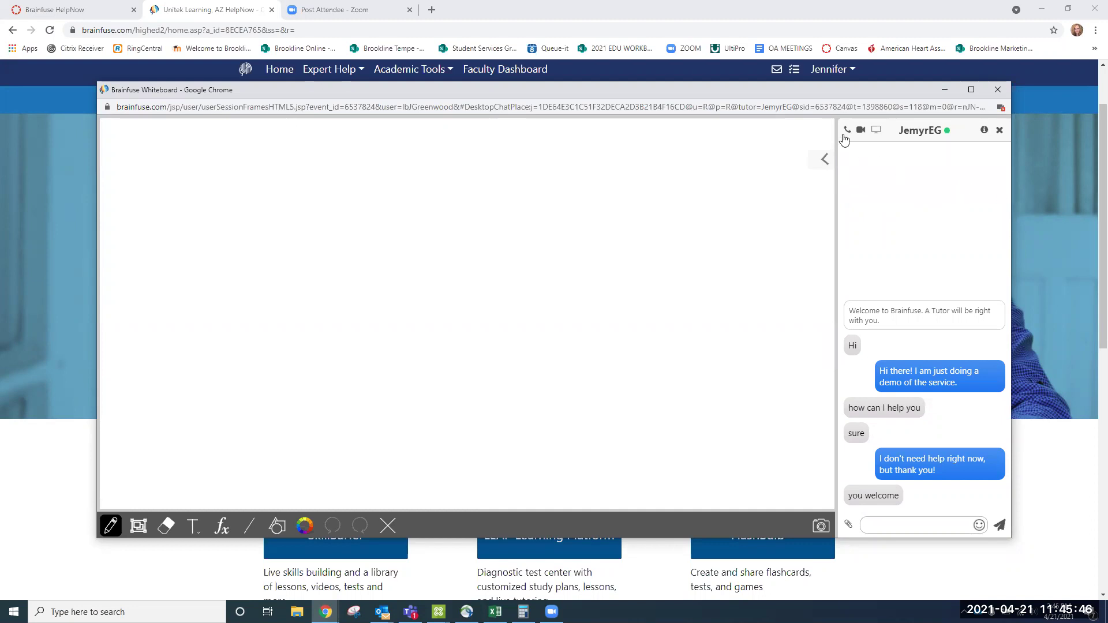
# Step: Restart the audio call, try the Call Me option, cancel it, and begin screen sharing
pyautogui.click(848, 132)
pyautogui.click(877, 176)
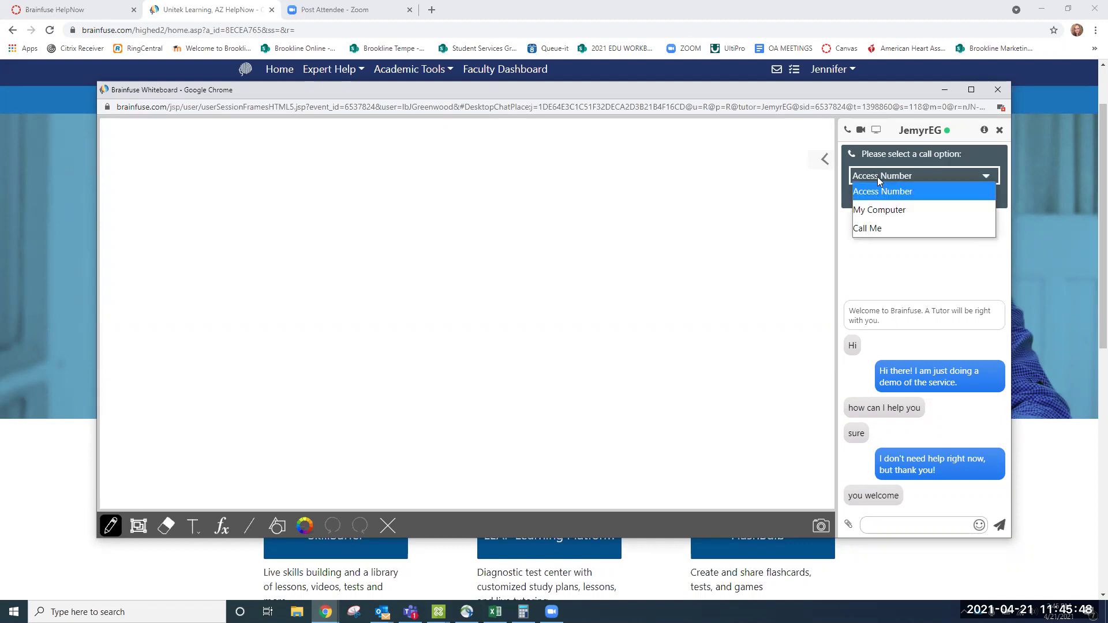
pyautogui.click(886, 223)
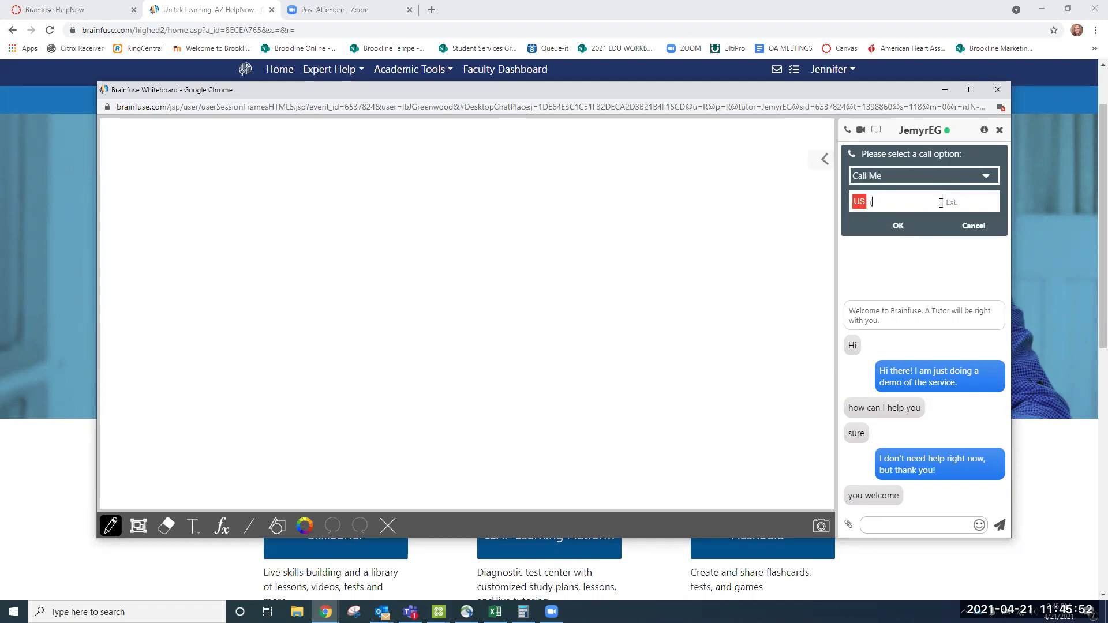
pyautogui.click(970, 228)
pyautogui.click(876, 132)
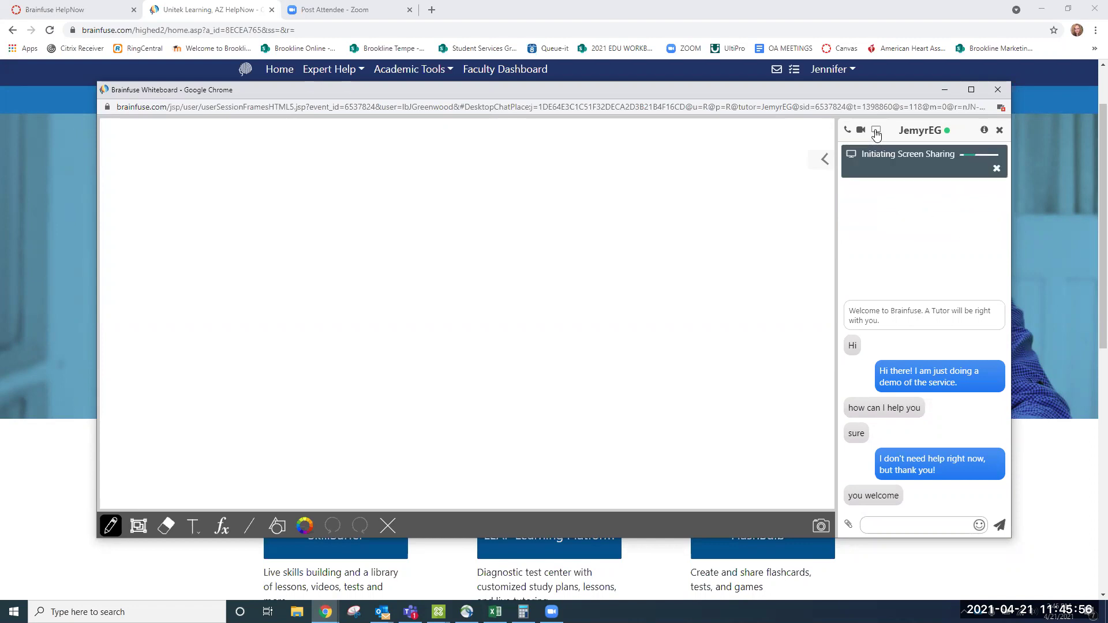
# Step: Cancel the pending screen-sharing connection
pyautogui.click(997, 168)
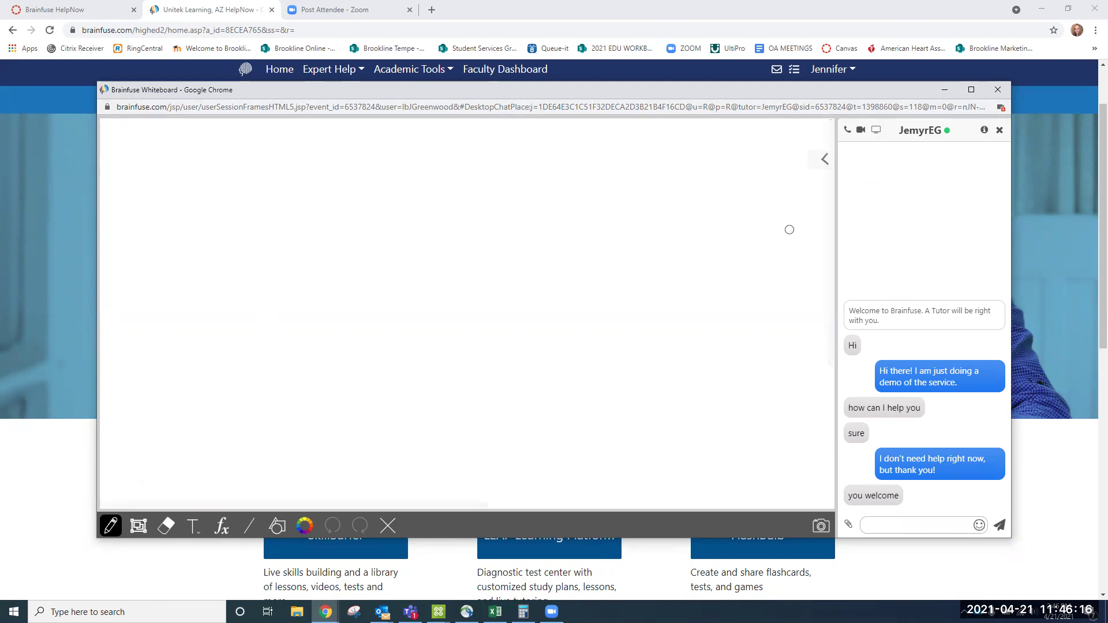
# Step: Close the whiteboard session window and confirm Leave
pyautogui.click(998, 91)
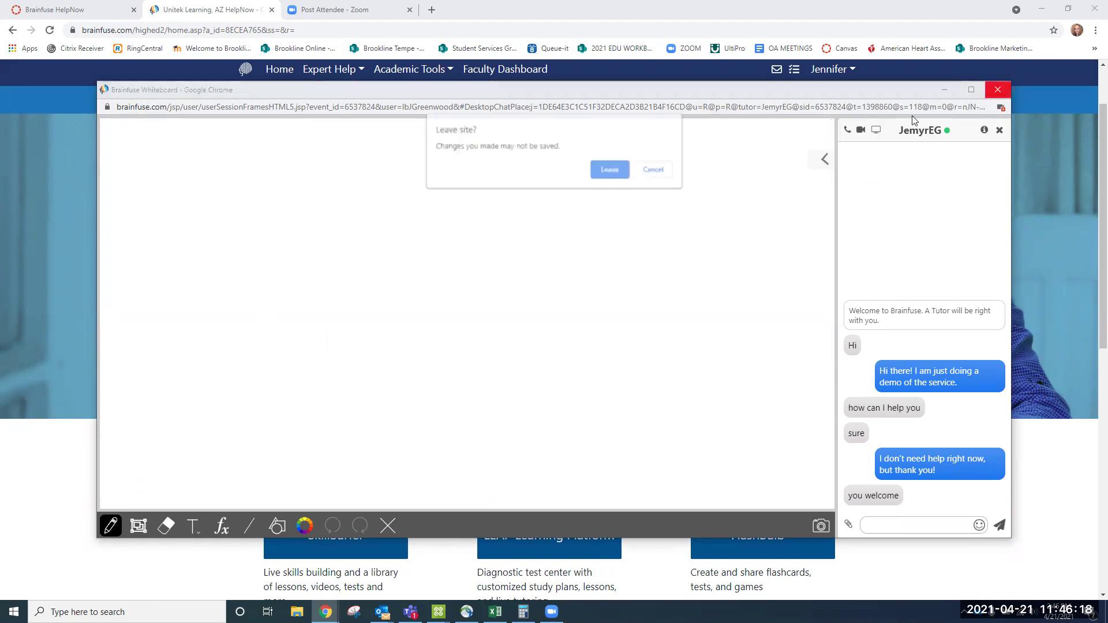
pyautogui.click(601, 171)
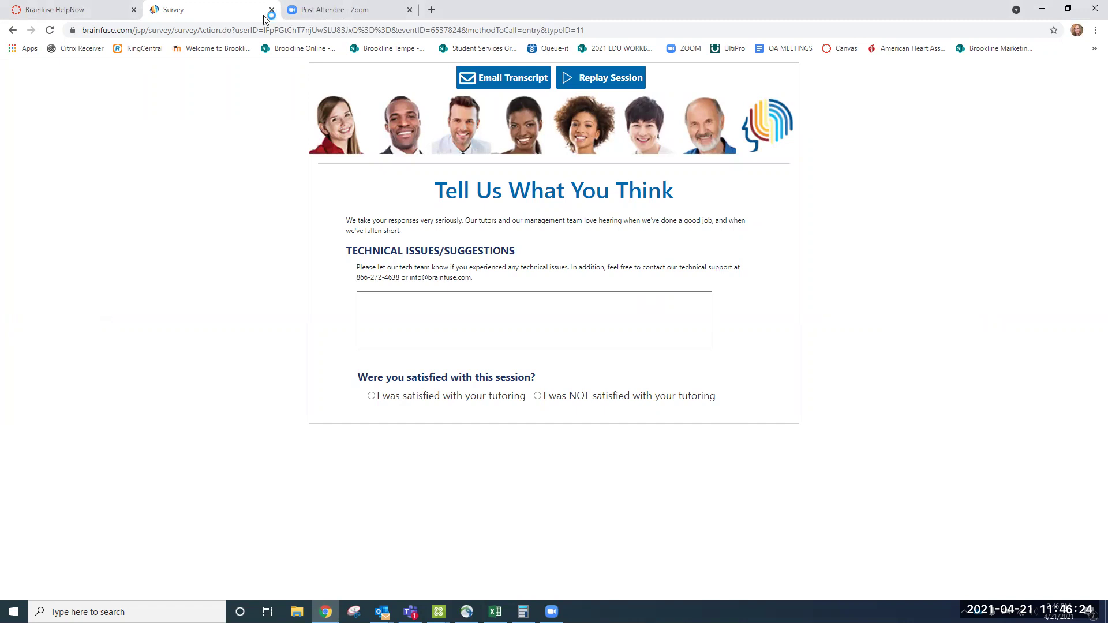
# Step: Close the survey tab to return to Canvas's Brainfuse HelpNow page
pyautogui.click(141, 9)
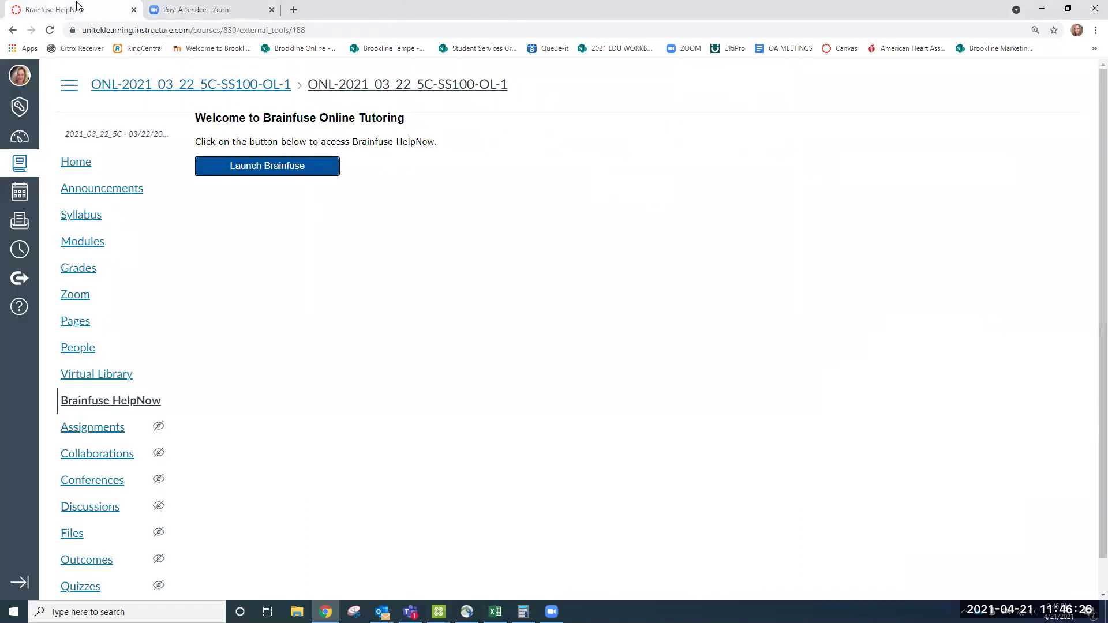